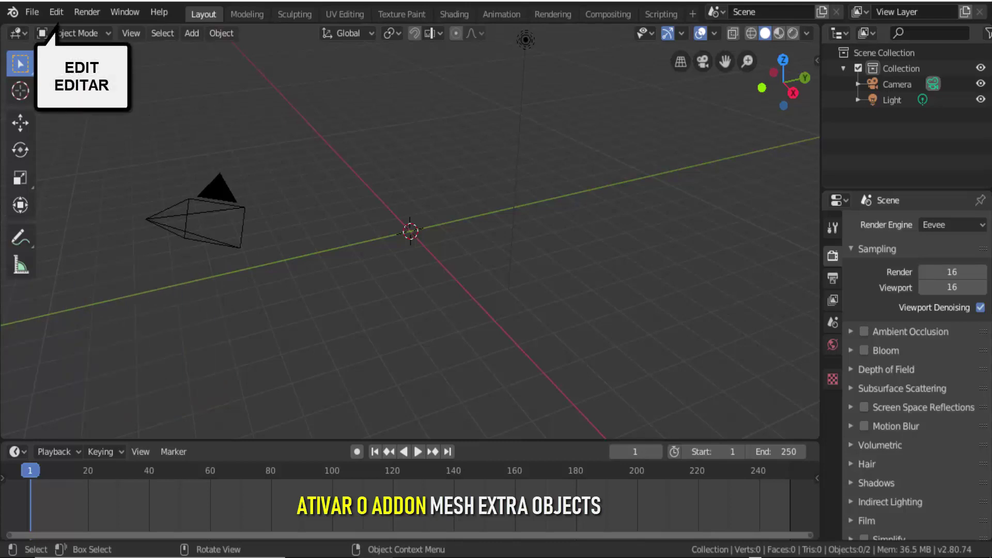
# Step: Enable the Add Mesh: Extra Objects add-on in Preferences and save the preferences
pyautogui.click(58, 13)
pyautogui.click(82, 219)
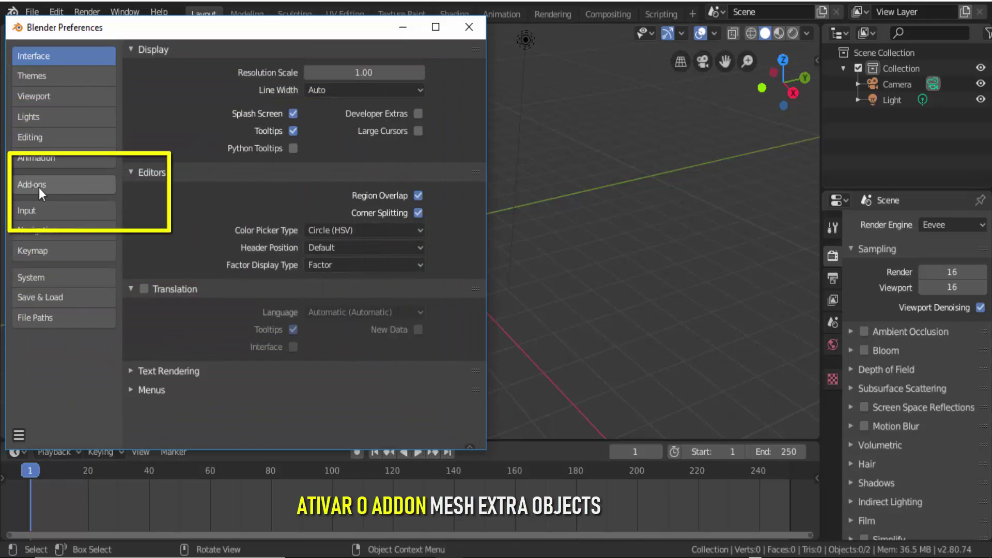
pyautogui.click(33, 192)
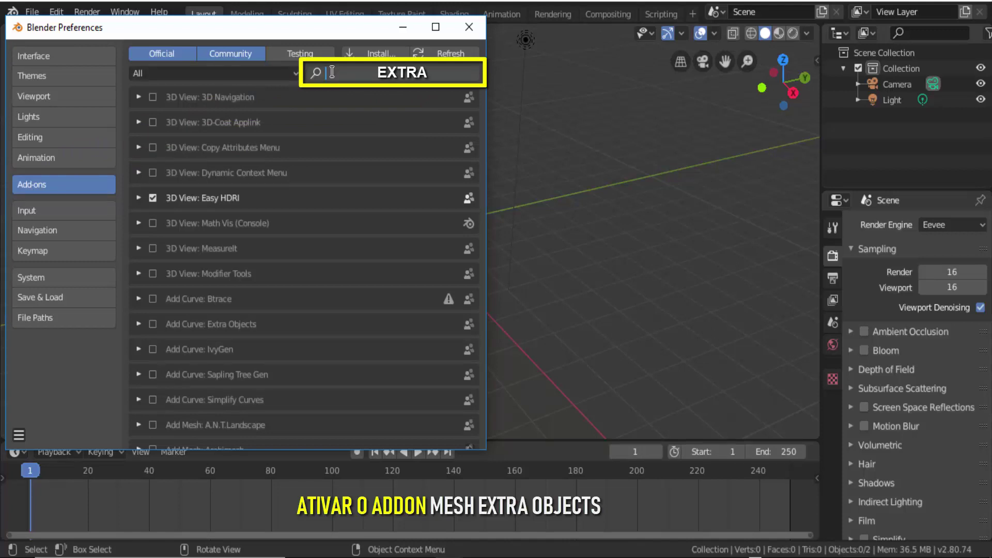
pyautogui.write('extra')
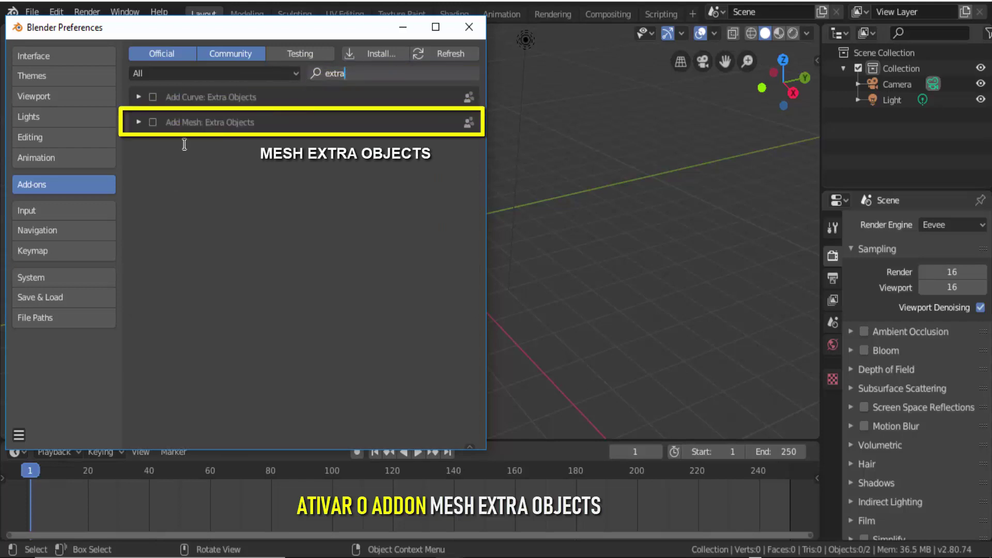
pyautogui.press('Return')
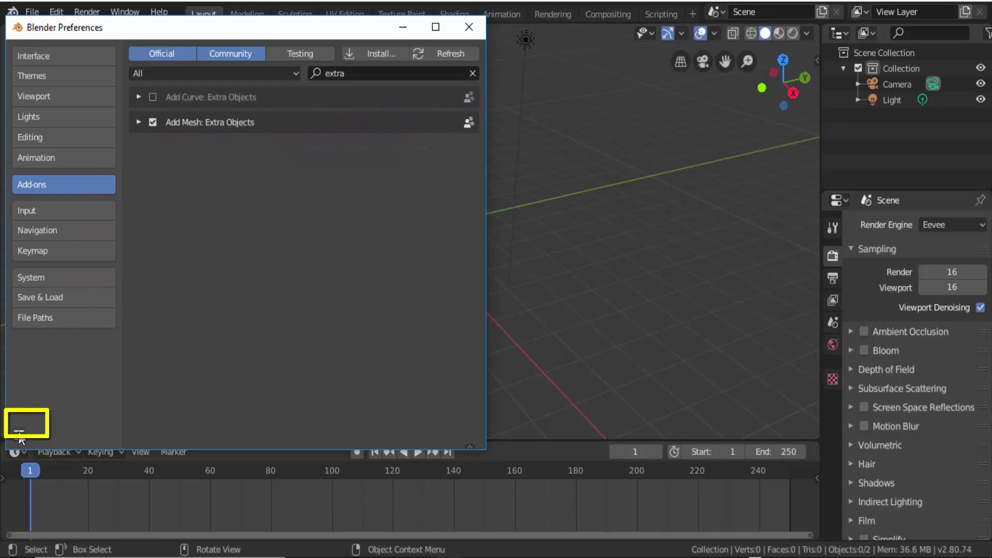
pyautogui.click(20, 438)
pyautogui.click(52, 397)
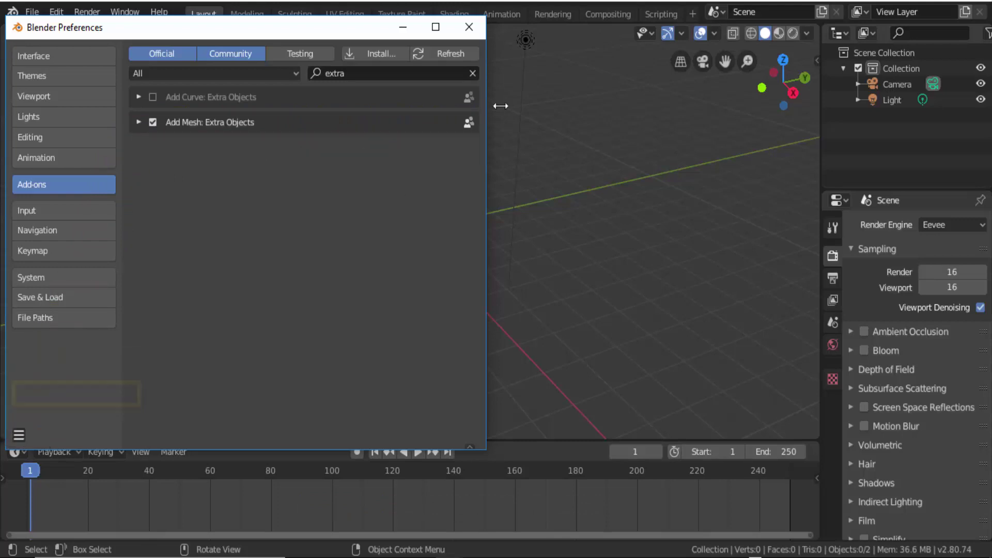
pyautogui.click(476, 29)
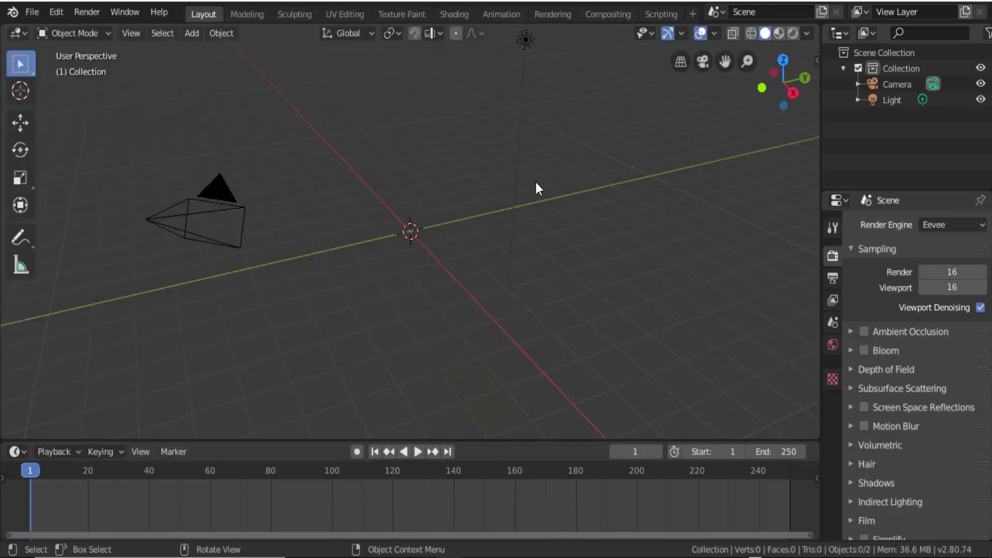
# Step: Add a Beam Builder beam from Mesh > Extras and set its profile to U Profile
pyautogui.click(195, 35)
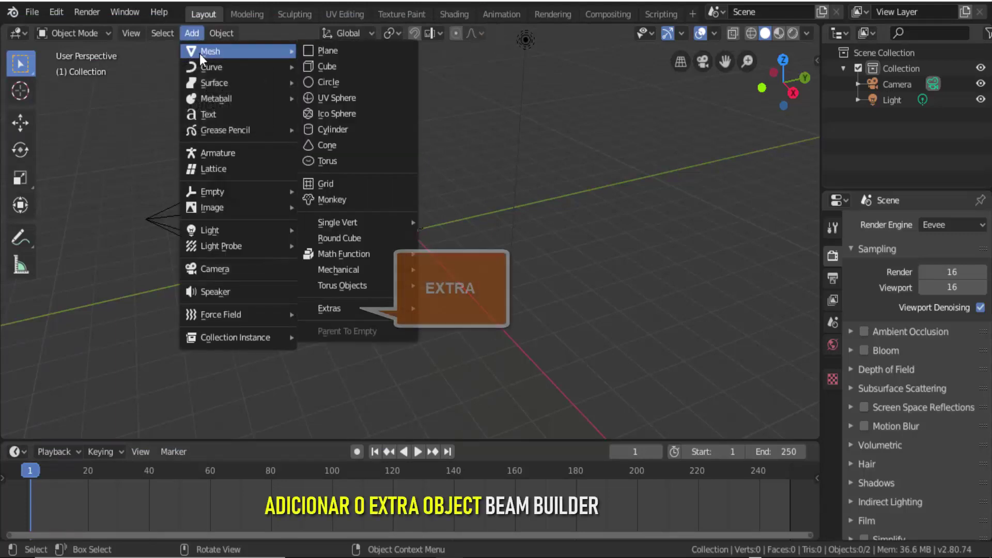
pyautogui.moveTo(211, 51)
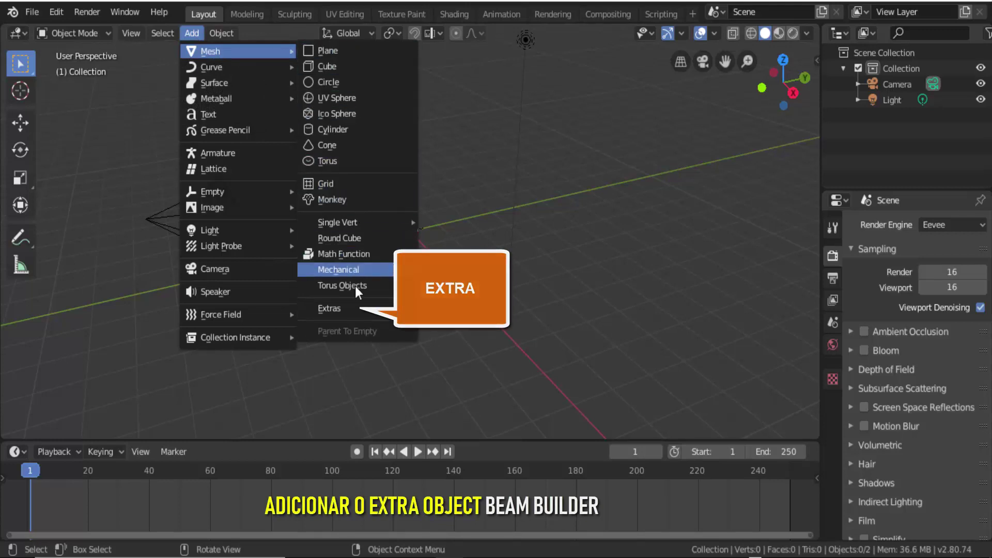
pyautogui.moveTo(330, 308)
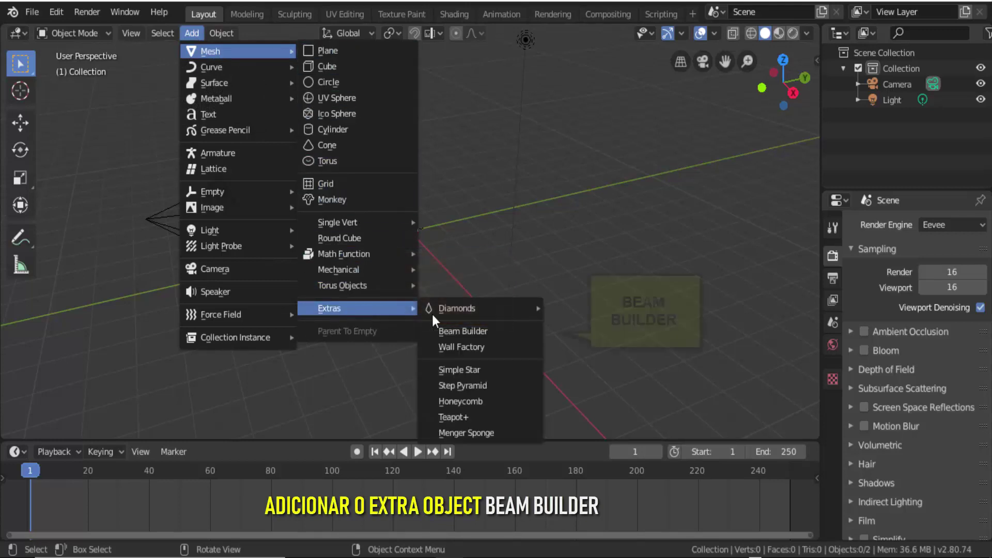
pyautogui.click(477, 331)
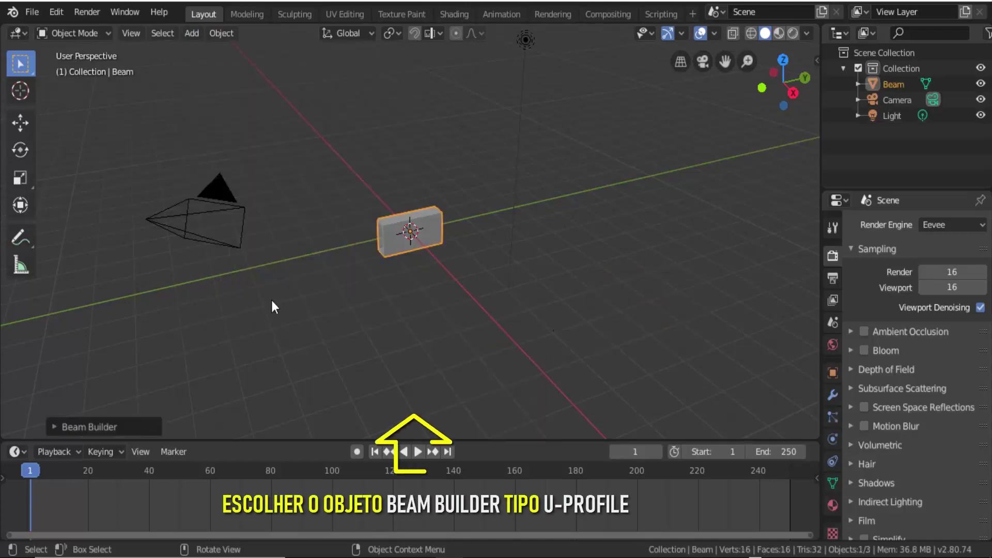
pyautogui.click(54, 426)
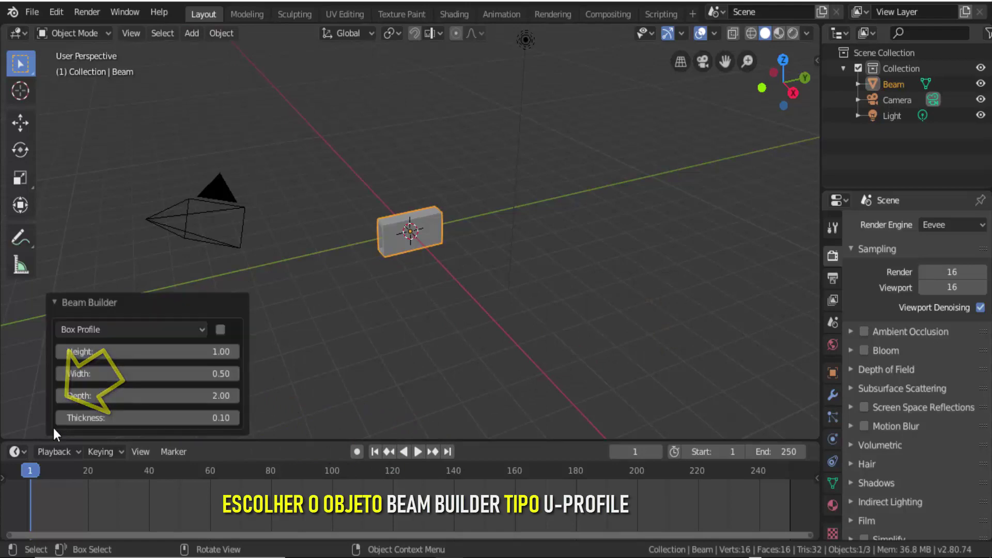
pyautogui.click(119, 330)
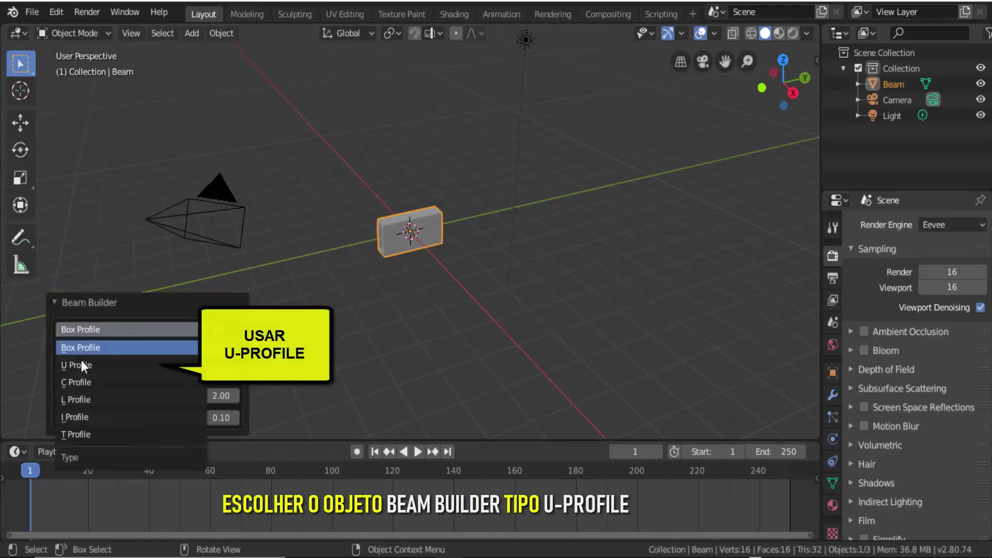
pyautogui.click(92, 368)
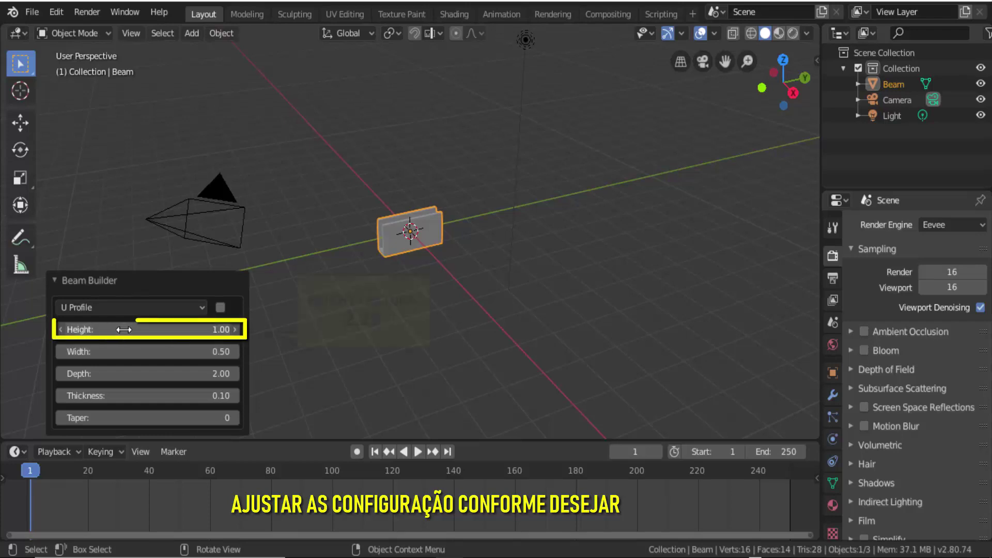
# Step: Set the U Profile beam to height 2.29, width 8.09 and depth 3.26
pyautogui.moveTo(123, 329); pyautogui.dragTo(170, 329)
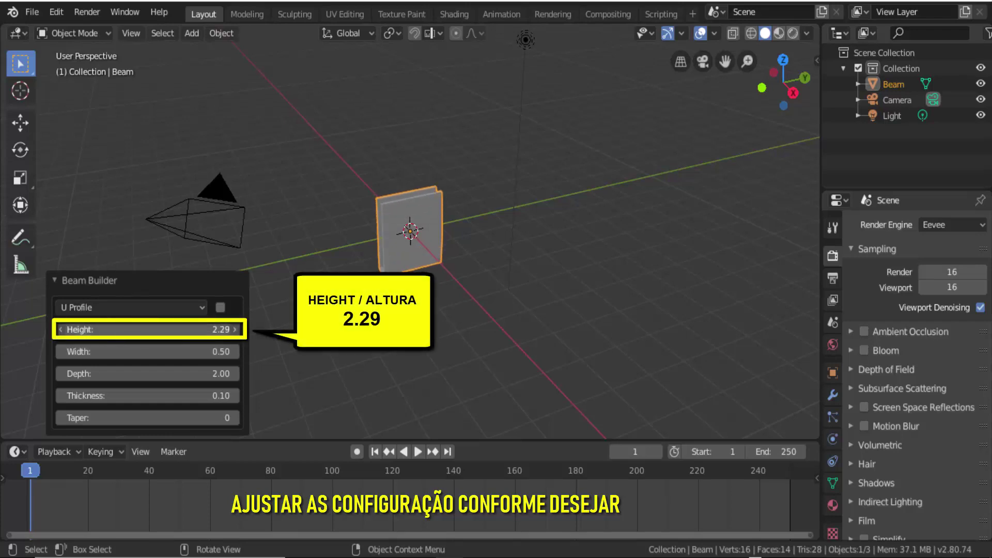
pyautogui.moveTo(140, 351); pyautogui.dragTo(243, 351)
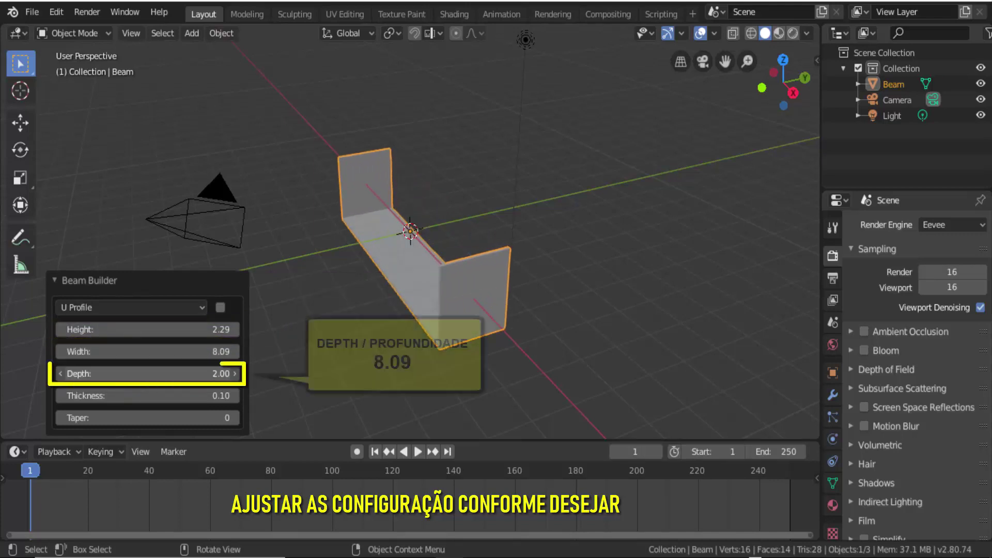
pyautogui.moveTo(150, 373); pyautogui.dragTo(181, 373)
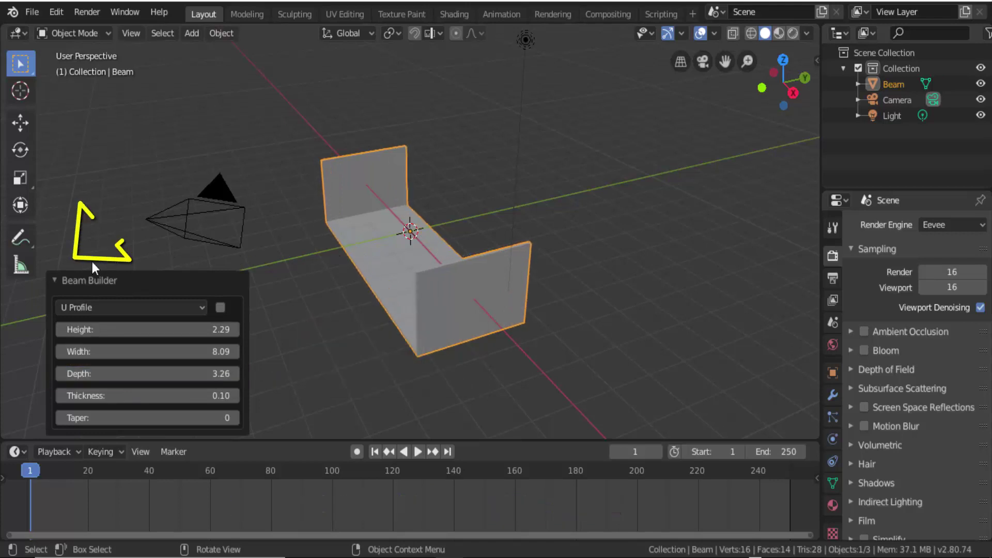
pyautogui.click(57, 280)
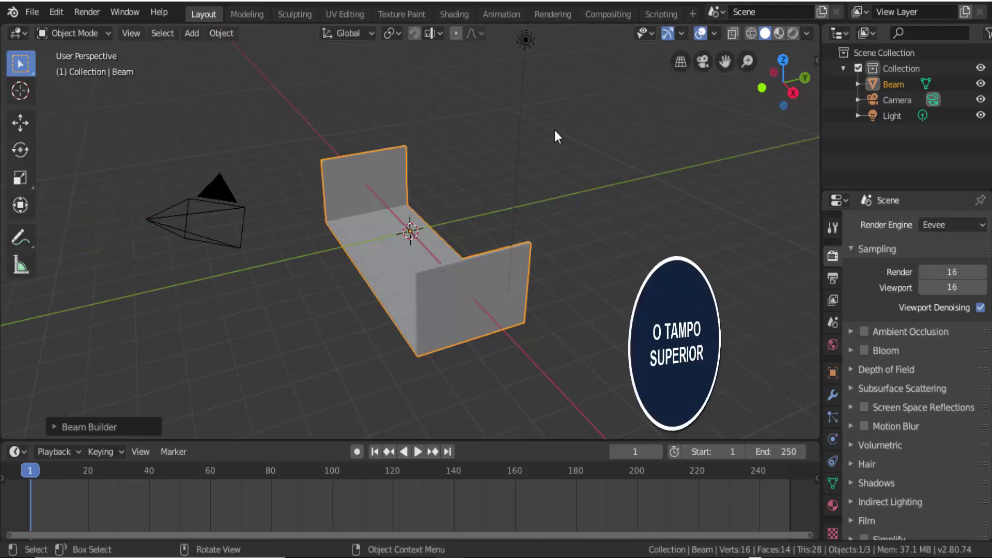
# Step: Add a plane and scale it along X and Y to cover the U-shaped base
pyautogui.hotkey('shift', 'a')
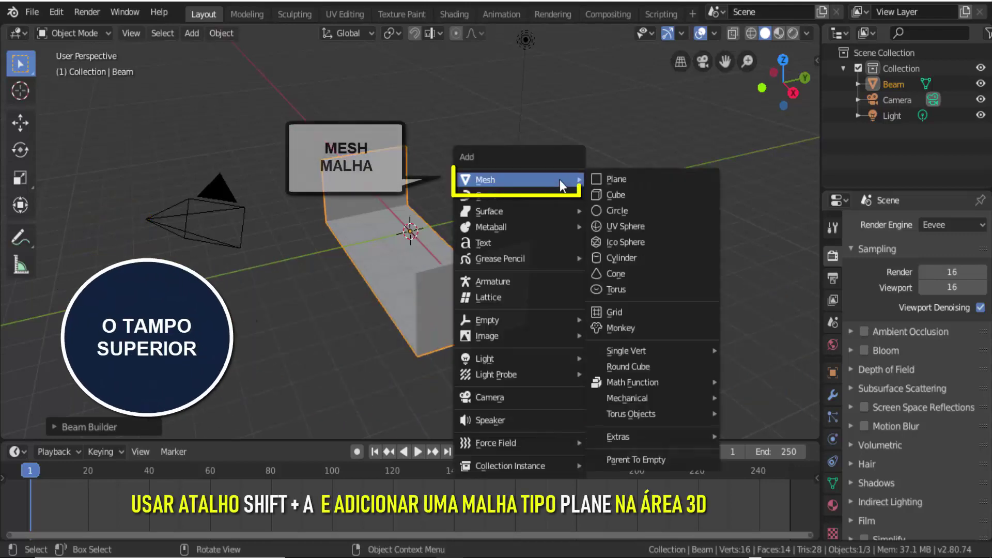
pyautogui.click(618, 180)
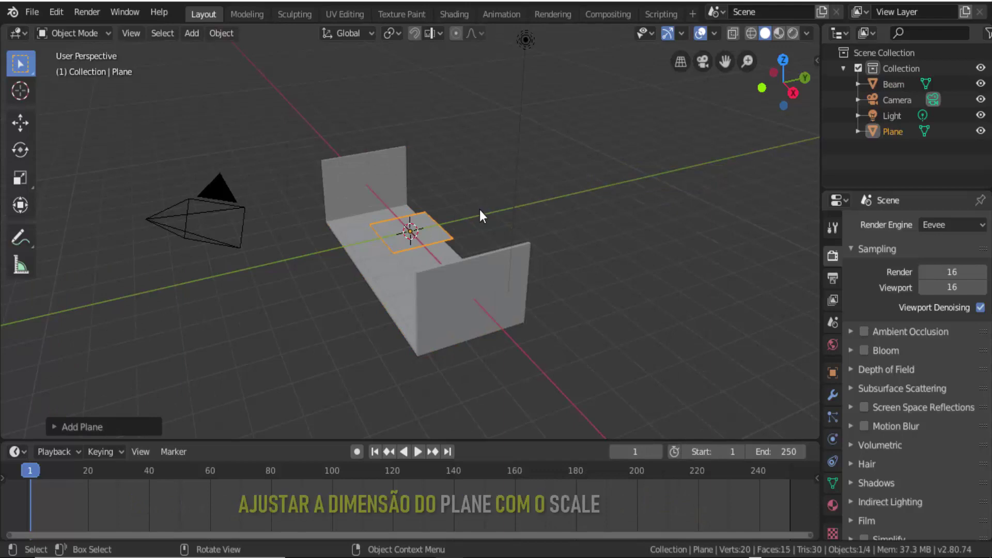
pyautogui.press('s')
pyautogui.press('x')
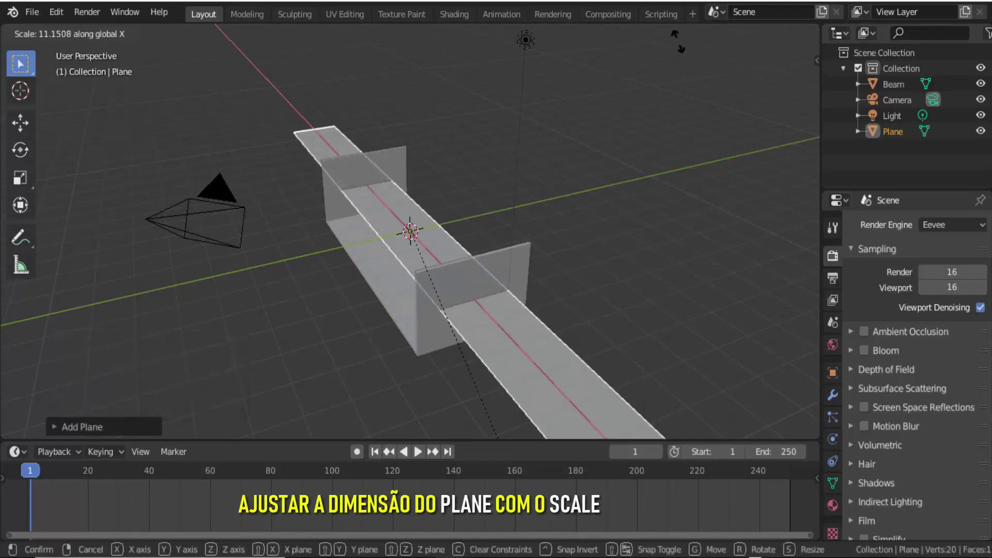
pyautogui.click(455, 189)
pyautogui.press('s')
pyautogui.press('y')
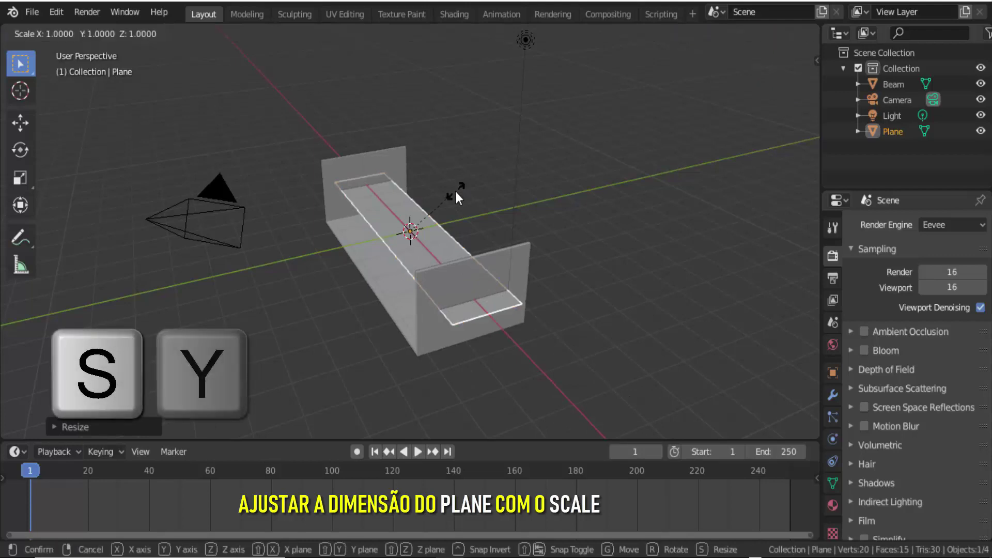
pyautogui.click(547, 166)
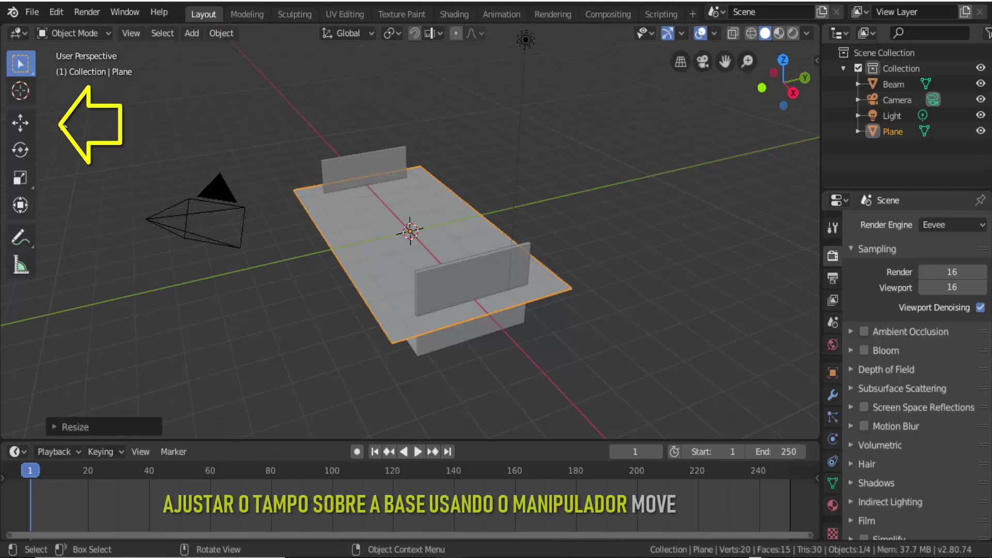
# Step: Lift the plane up along Z onto the top of the beam
pyautogui.click(27, 124)
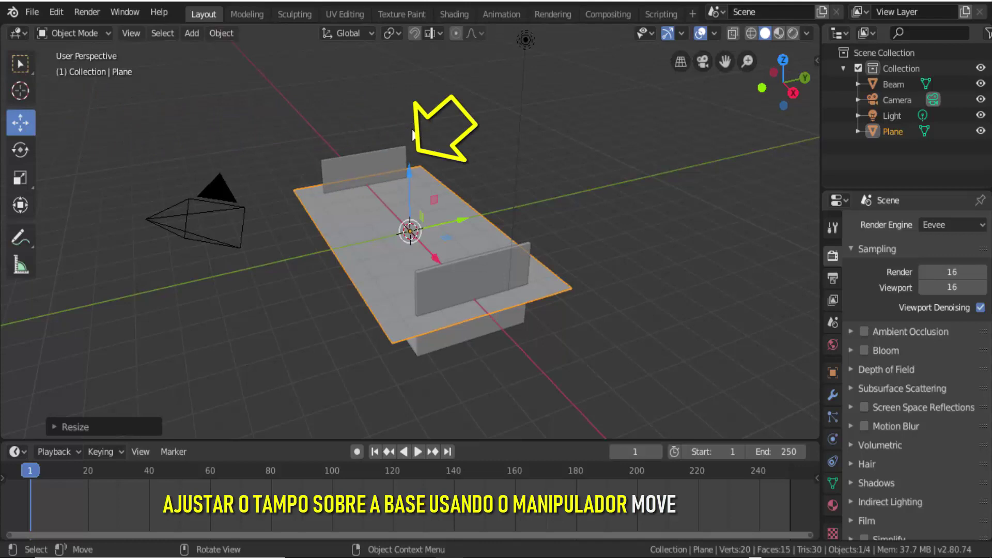
pyautogui.moveTo(410, 171); pyautogui.dragTo(412, 131)
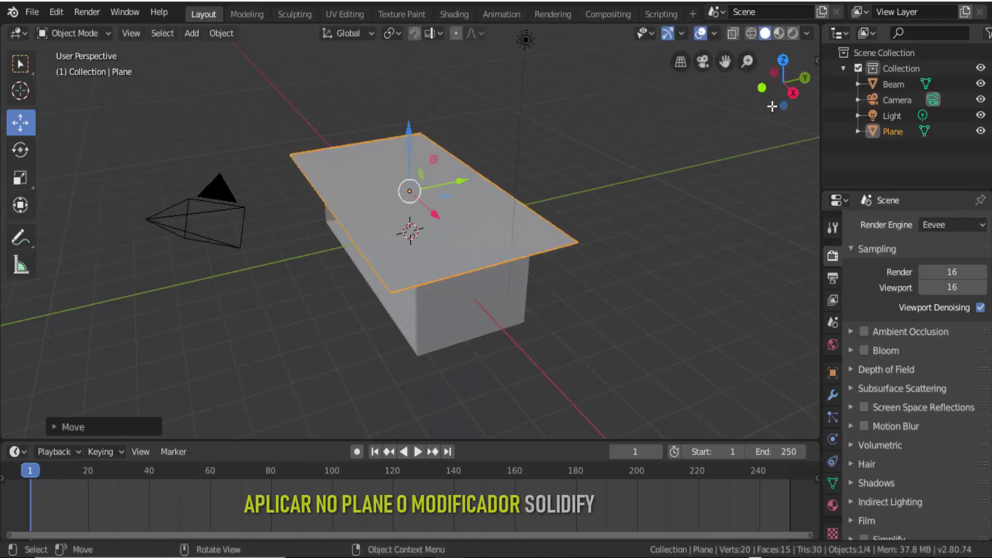
pyautogui.moveTo(790, 101)
pyautogui.mouseDown()
pyautogui.moveTo(783, 88)
pyautogui.moveTo(662, 154)
pyautogui.mouseUp()
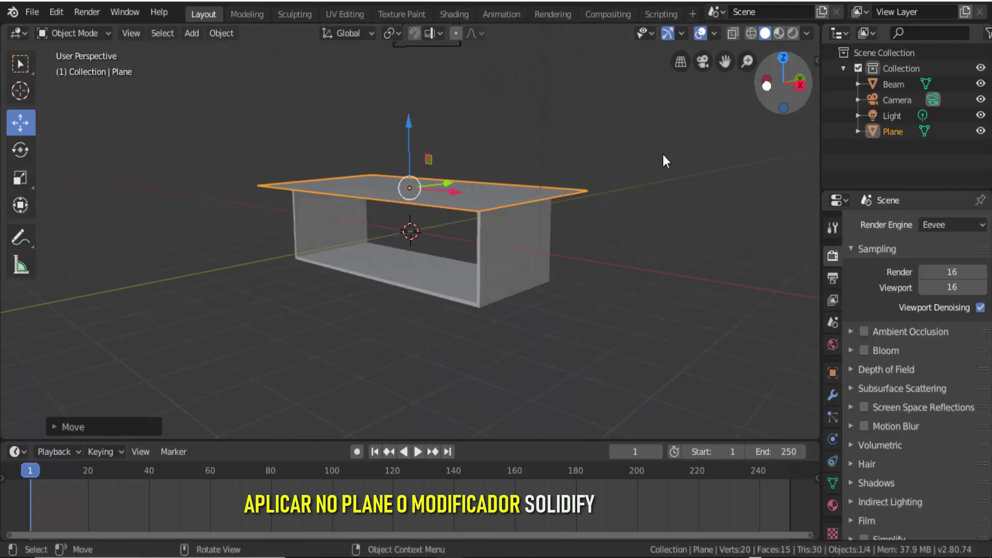
# Step: Give the tabletop plane a 0.05 m Solidify modifier and apply it
pyautogui.click(834, 395)
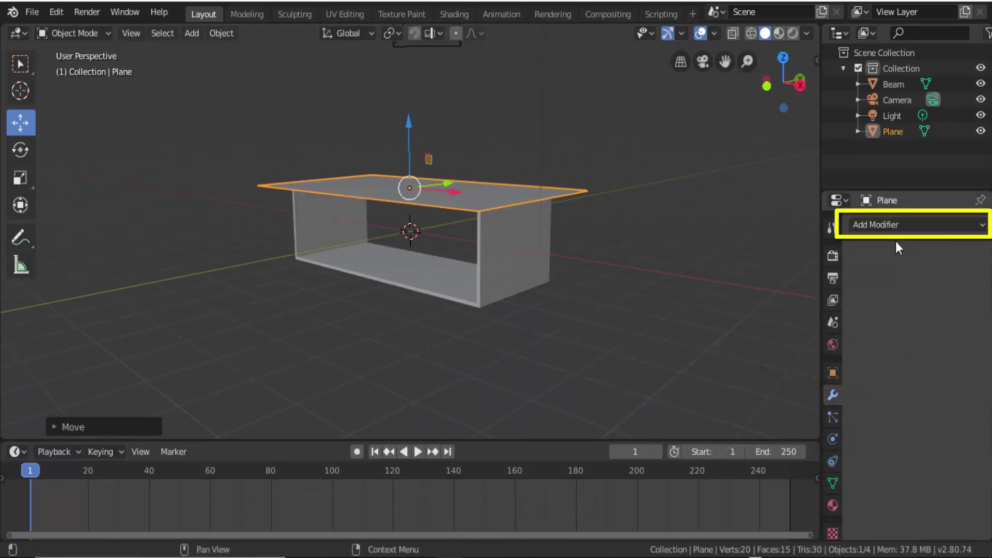
pyautogui.click(899, 226)
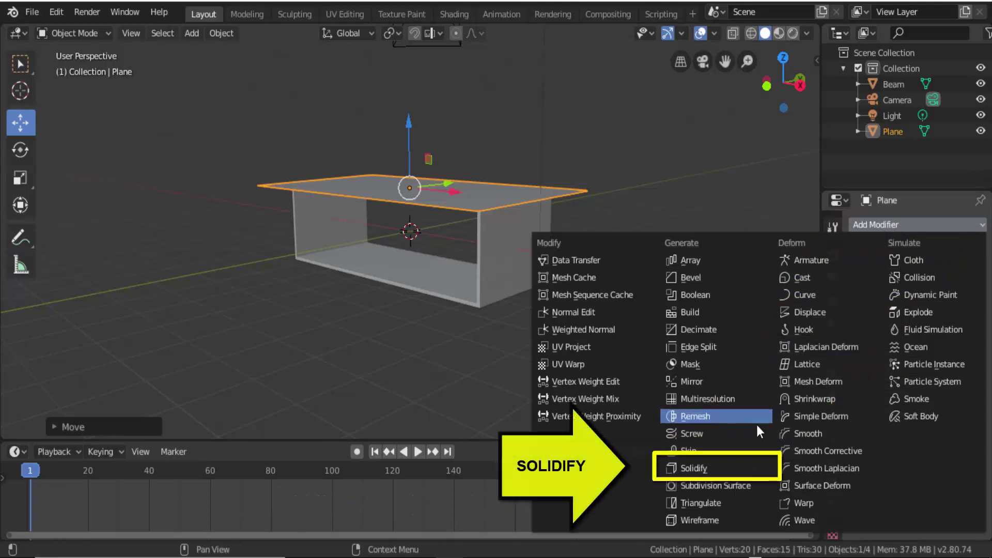
pyautogui.click(729, 468)
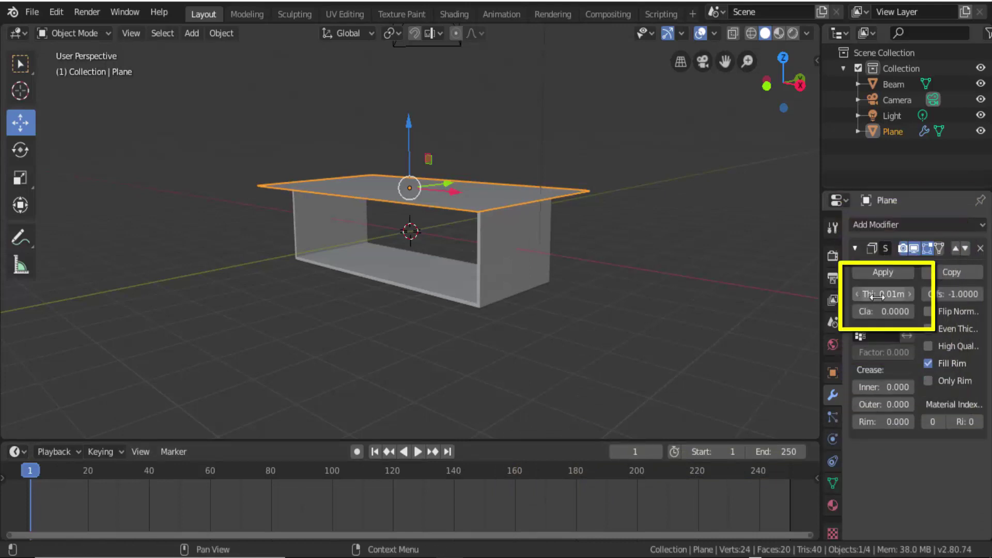
pyautogui.click(910, 293)
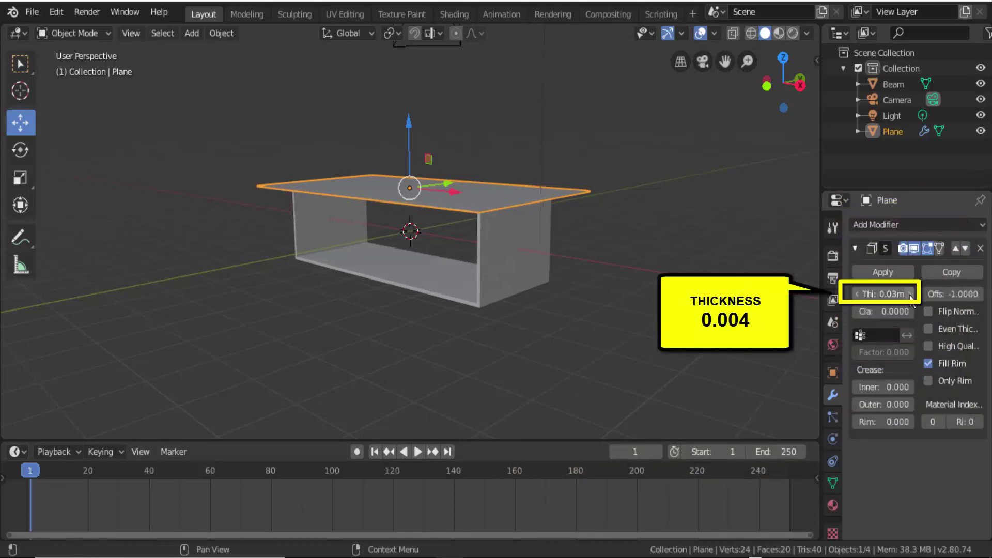
pyautogui.click(910, 294)
pyautogui.click(910, 294)
pyautogui.click(911, 294)
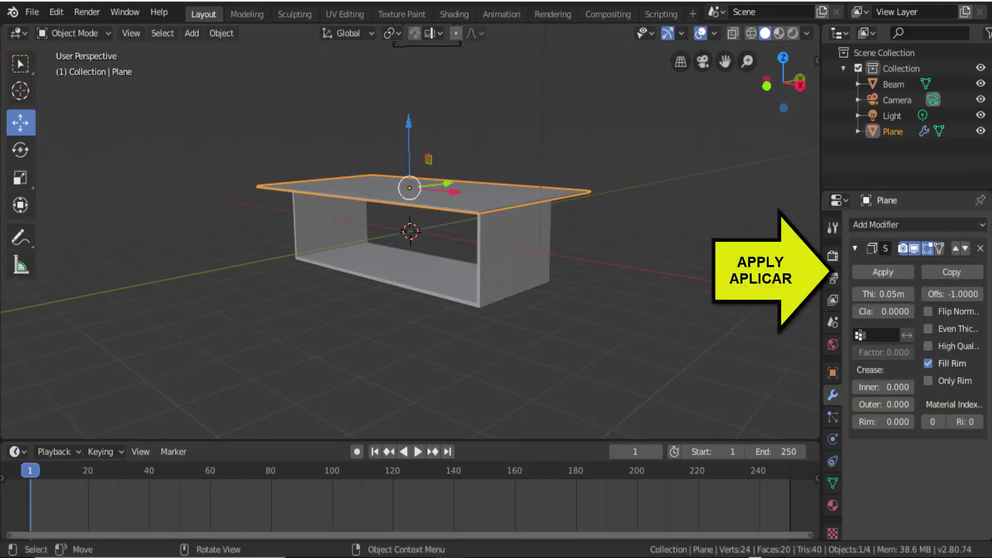
pyautogui.click(881, 274)
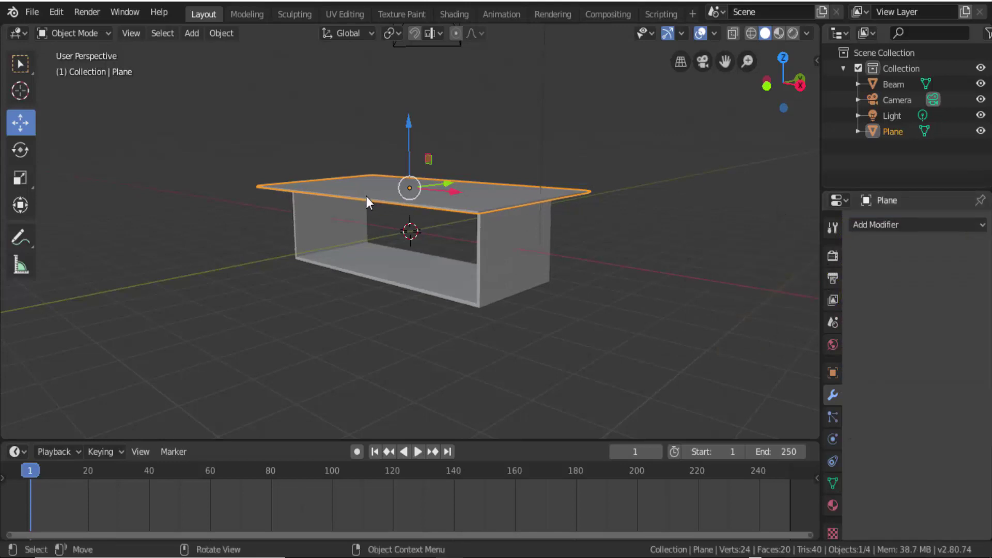
# Step: In Front view, nudge the tabletop down along Z to sit flush on the base
pyautogui.moveTo(776, 96); pyautogui.dragTo(773, 83)
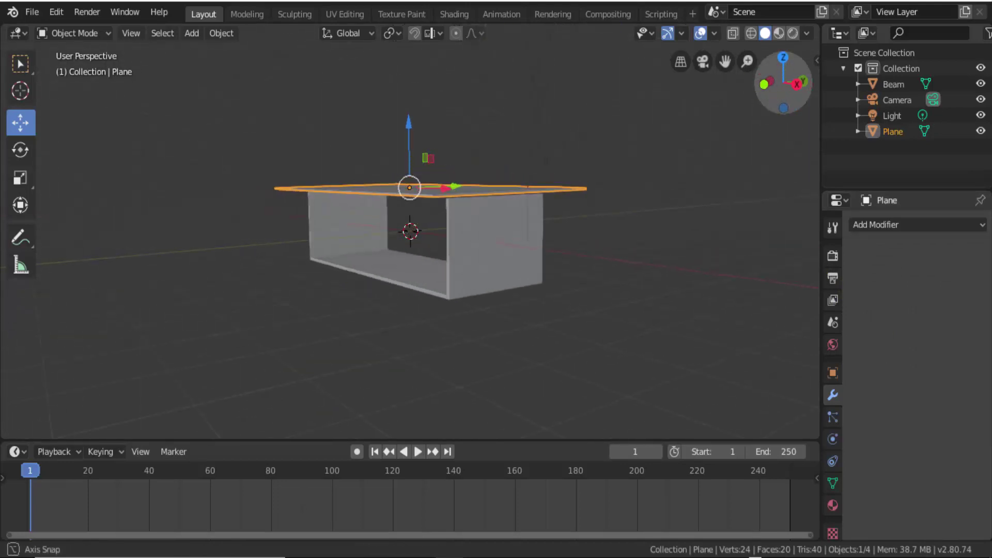
pyautogui.click(760, 83)
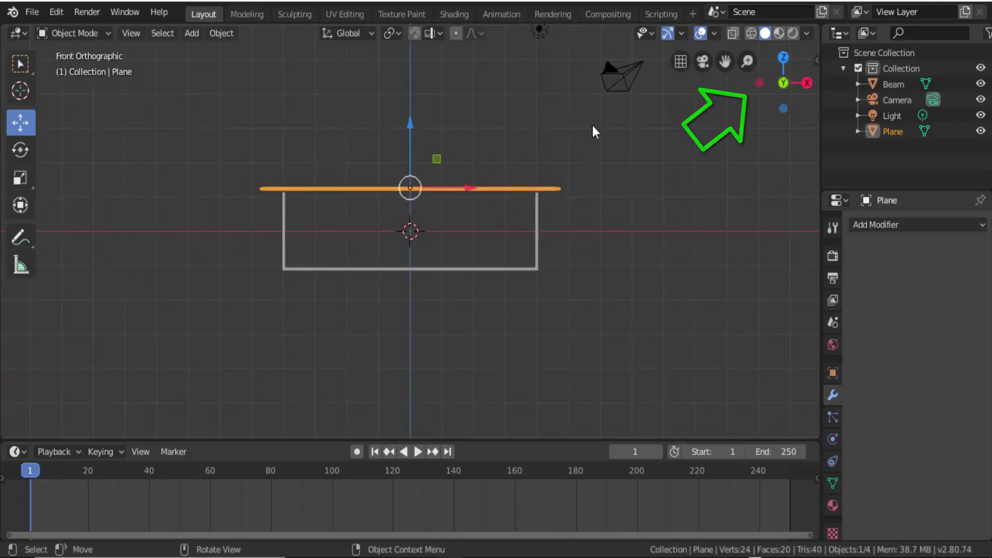
pyautogui.moveTo(746, 60)
pyautogui.mouseDown()
pyautogui.moveTo(747, 83)
pyautogui.moveTo(747, 73)
pyautogui.mouseUp()
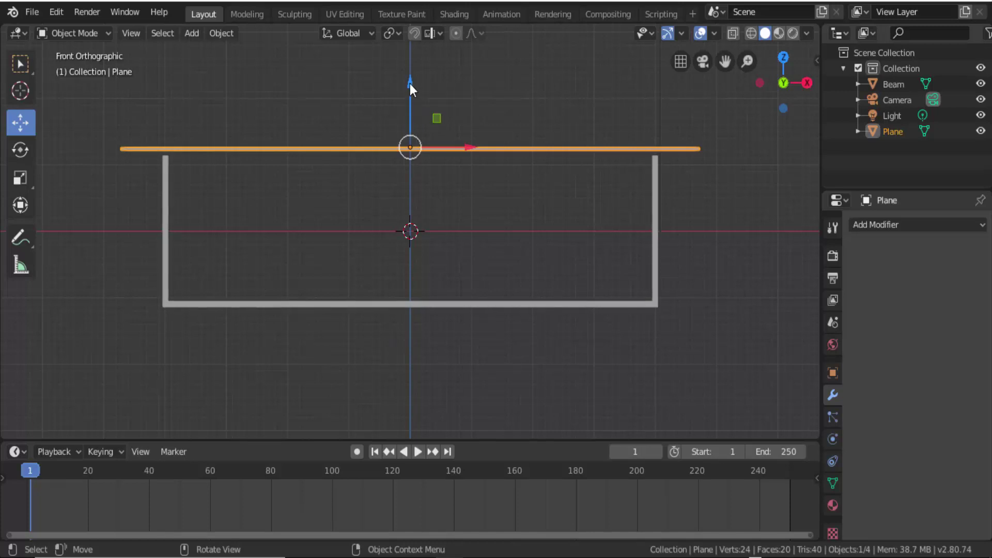
pyautogui.moveTo(410, 84); pyautogui.dragTo(409, 90)
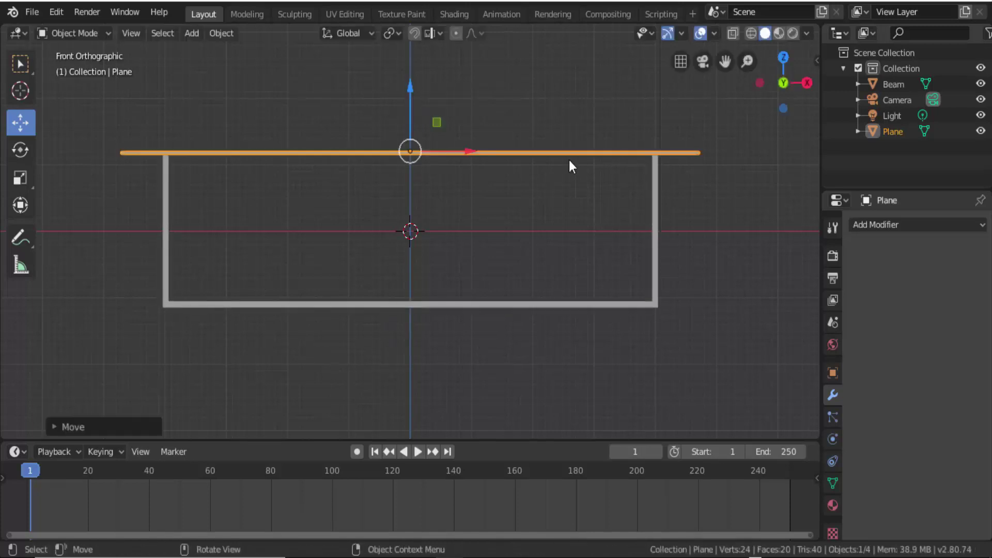
pyautogui.moveTo(571, 167); pyautogui.dragTo(537, 144, button='middle')
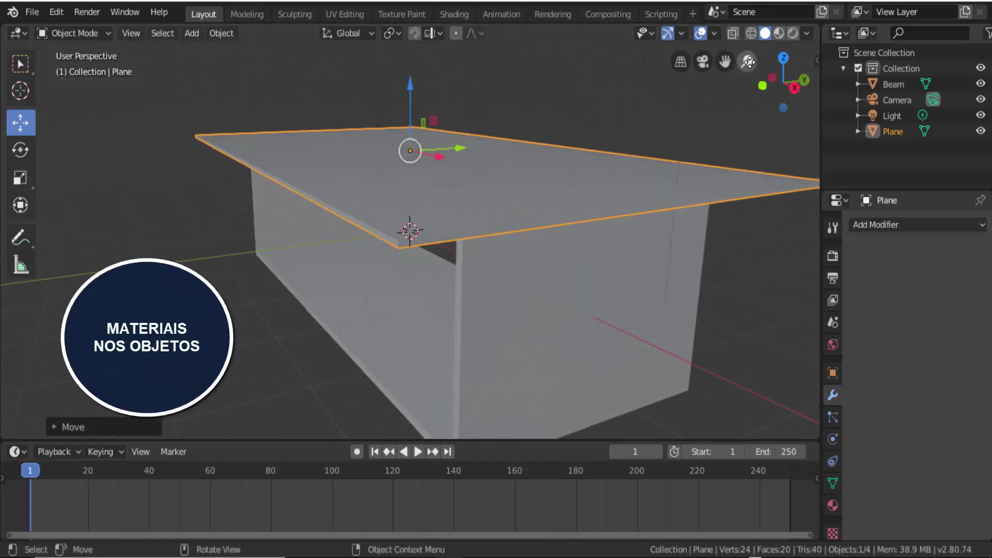
pyautogui.moveTo(747, 61); pyautogui.dragTo(747, 96)
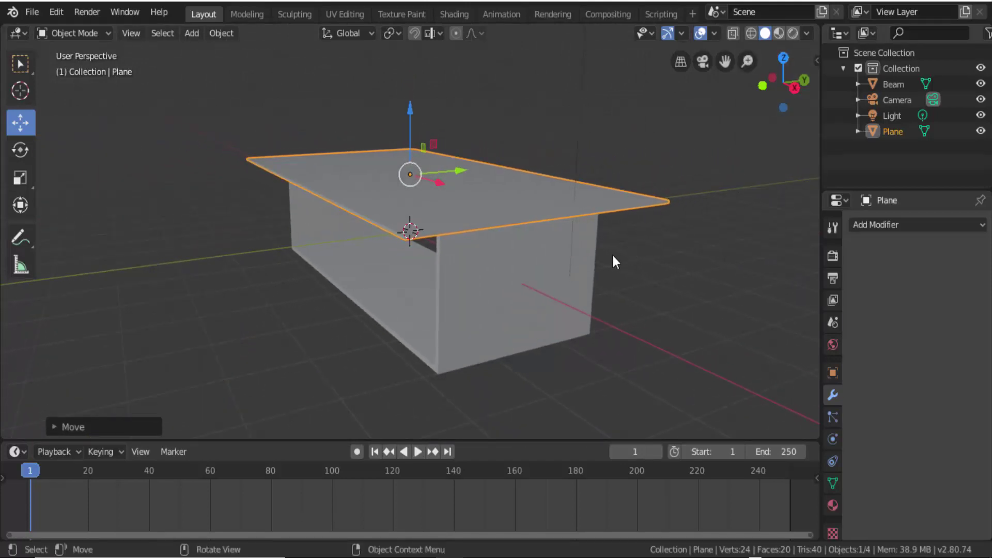
# Step: Select the Beam and unwrap it with Smart UV Project in the UV Editing workspace
pyautogui.click(545, 269)
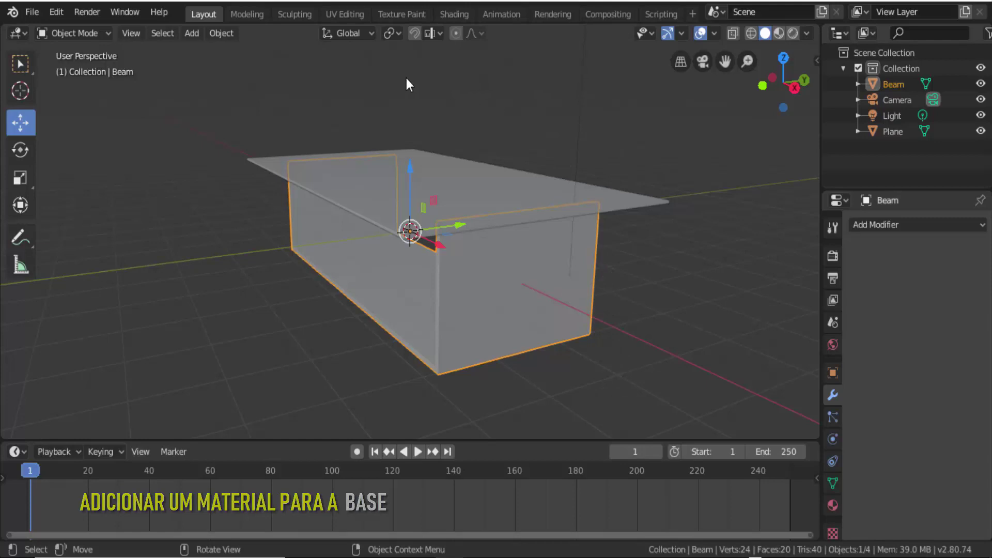
pyautogui.click(352, 14)
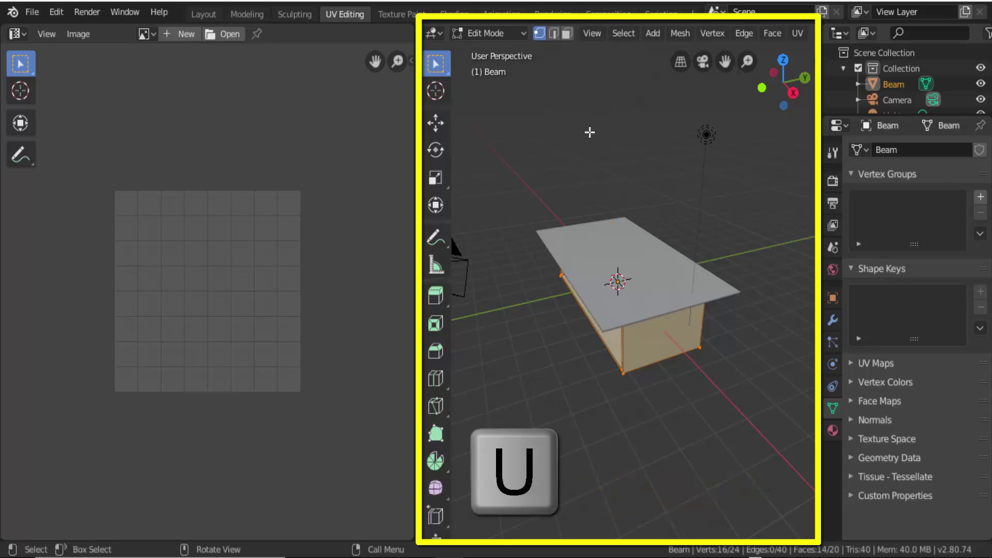
pyautogui.press('u')
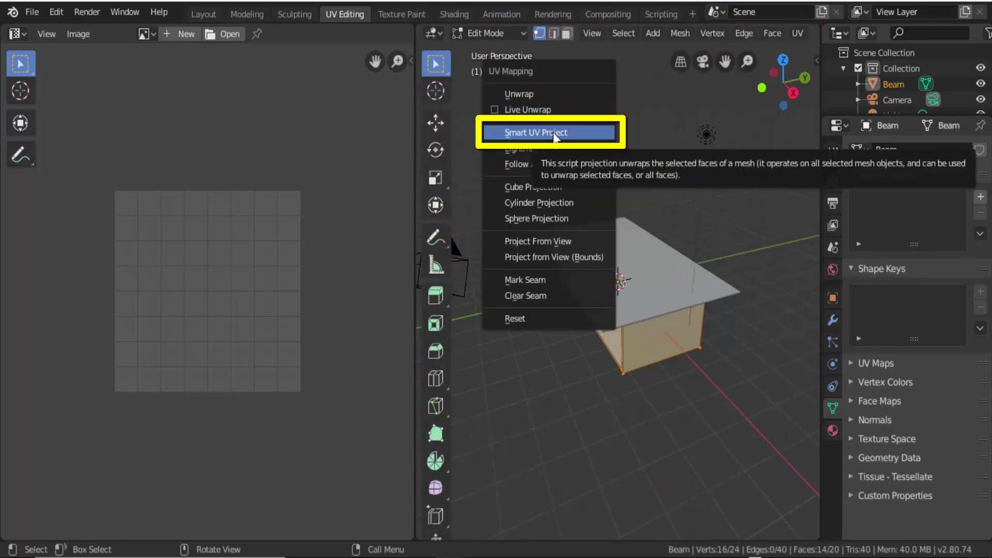
pyautogui.click(553, 135)
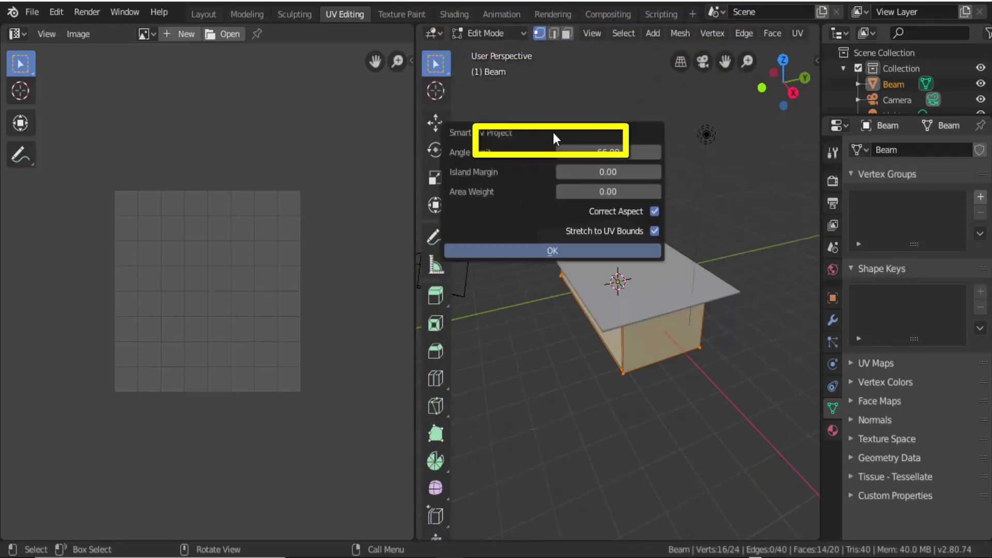
pyautogui.click(541, 251)
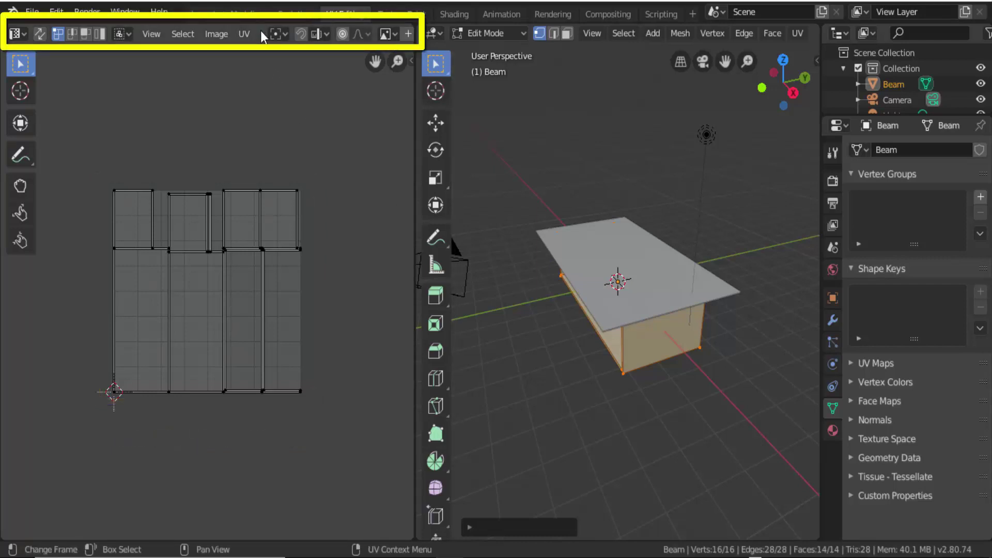
pyautogui.moveTo(260, 30); pyautogui.dragTo(78, 34, button='middle')
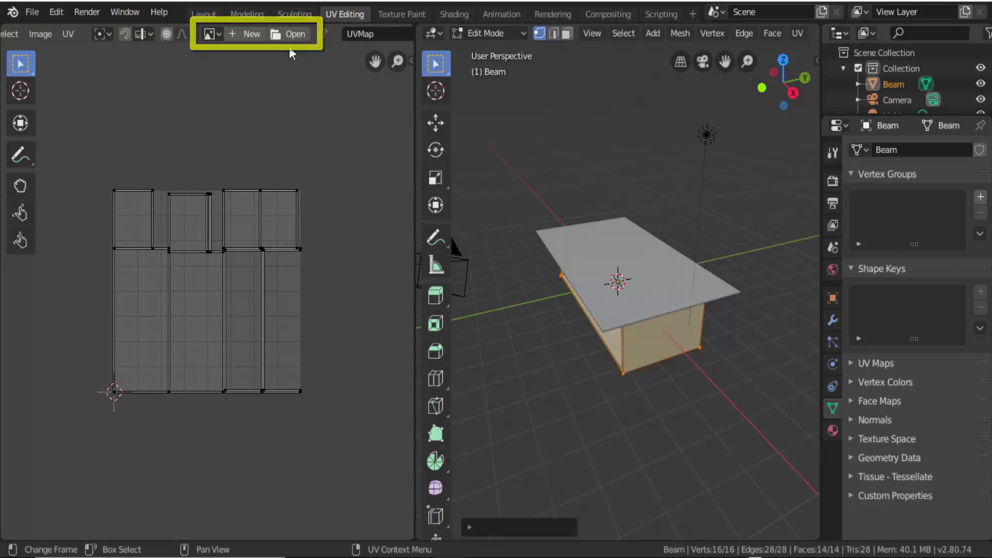
# Step: Load madeira (11).jpg from the MADEIRA textures folder into the UV editor
pyautogui.click(288, 31)
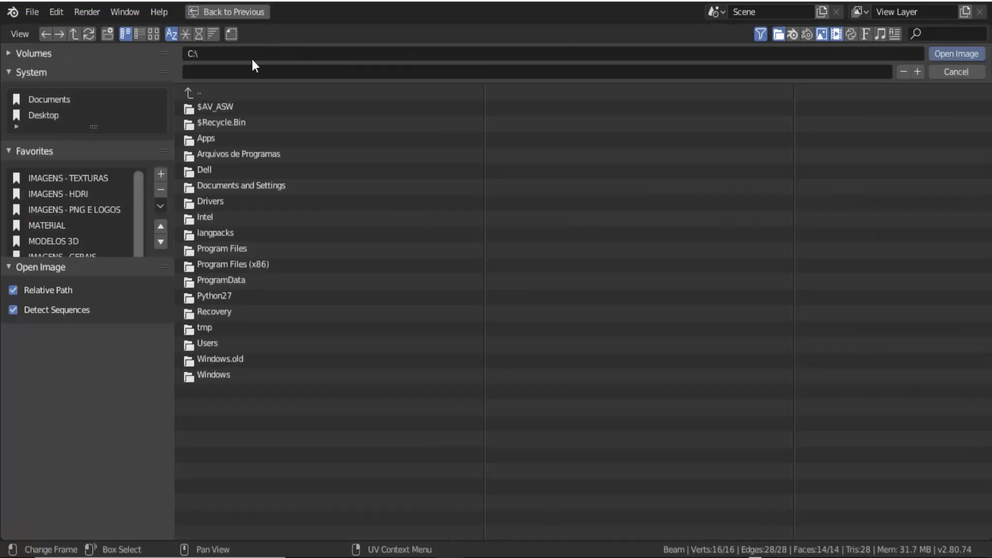
pyautogui.click(95, 179)
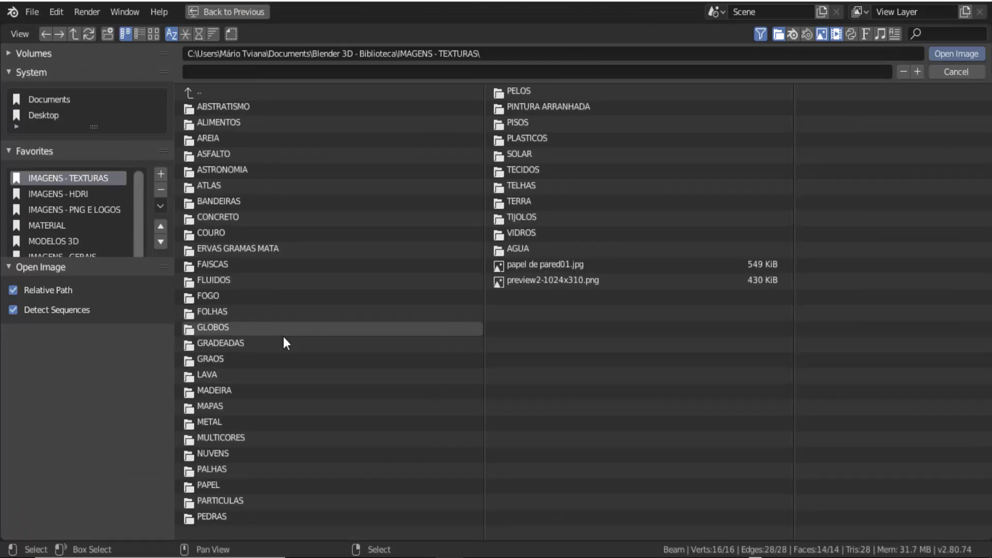
pyautogui.click(208, 390)
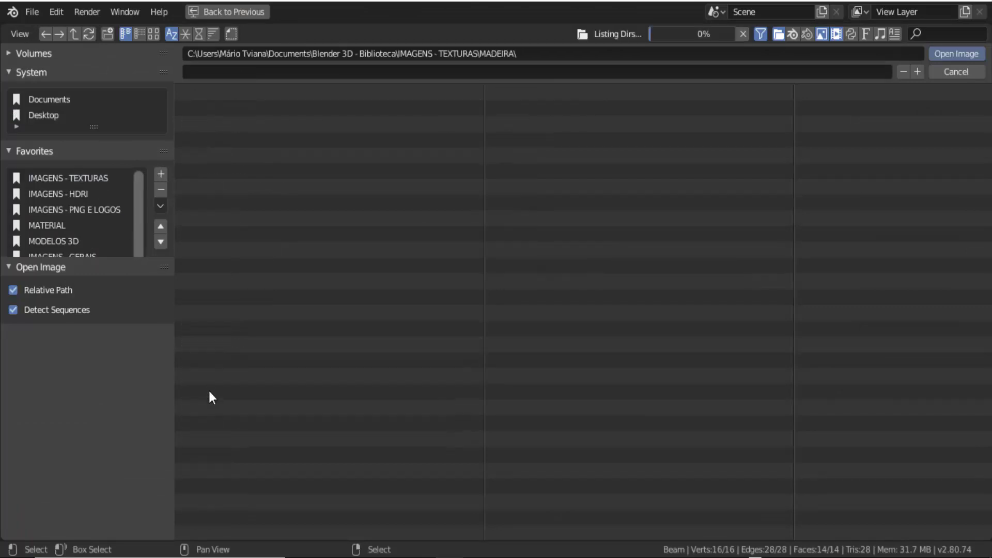
pyautogui.click(153, 34)
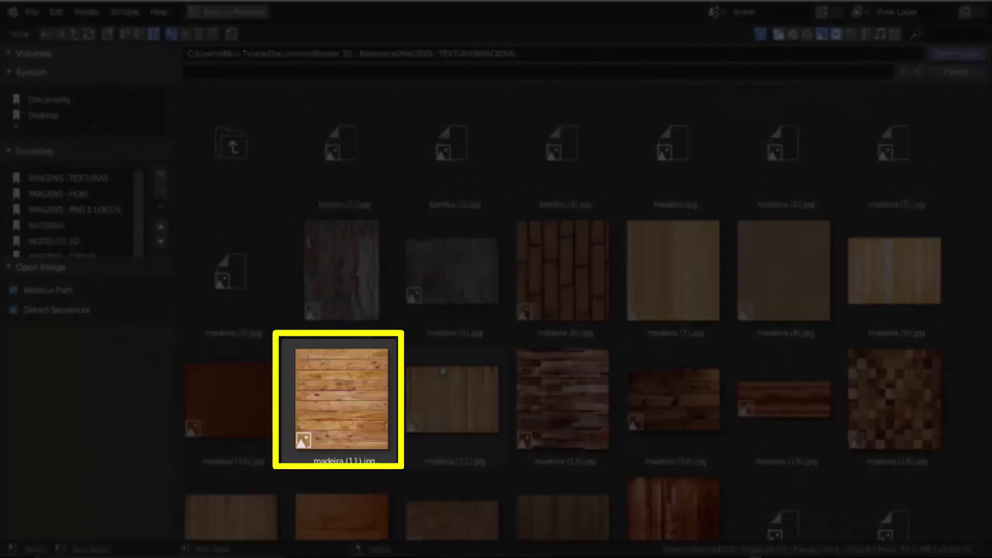
pyautogui.click(356, 370)
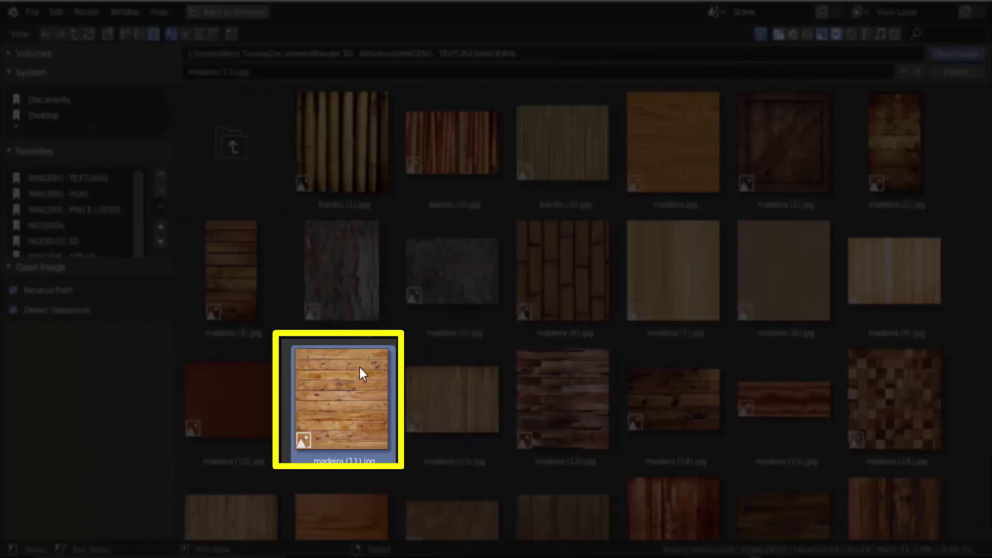
pyautogui.click(941, 54)
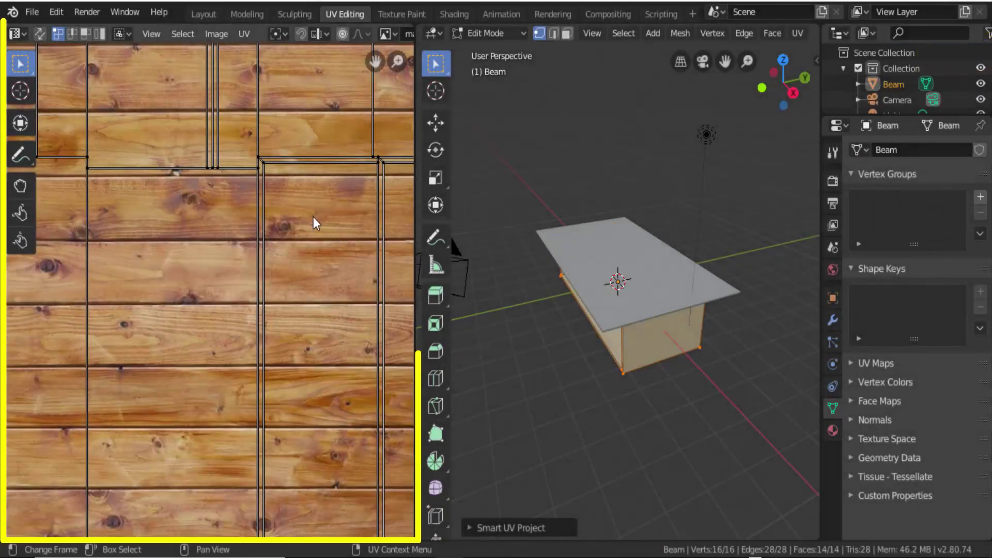
# Step: Scale all the Beam's UV islands up, then go back to the Layout workspace
pyautogui.press('a')
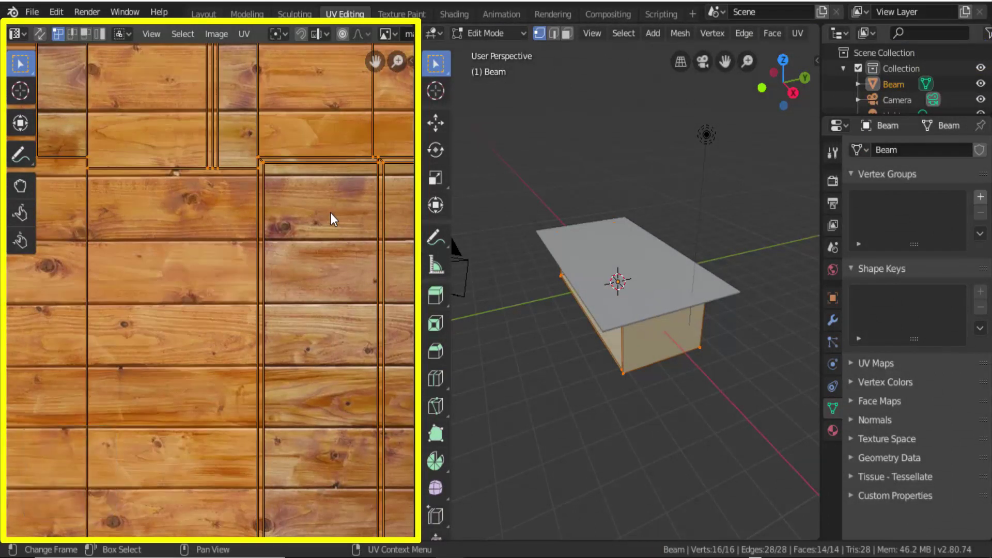
pyautogui.press('s')
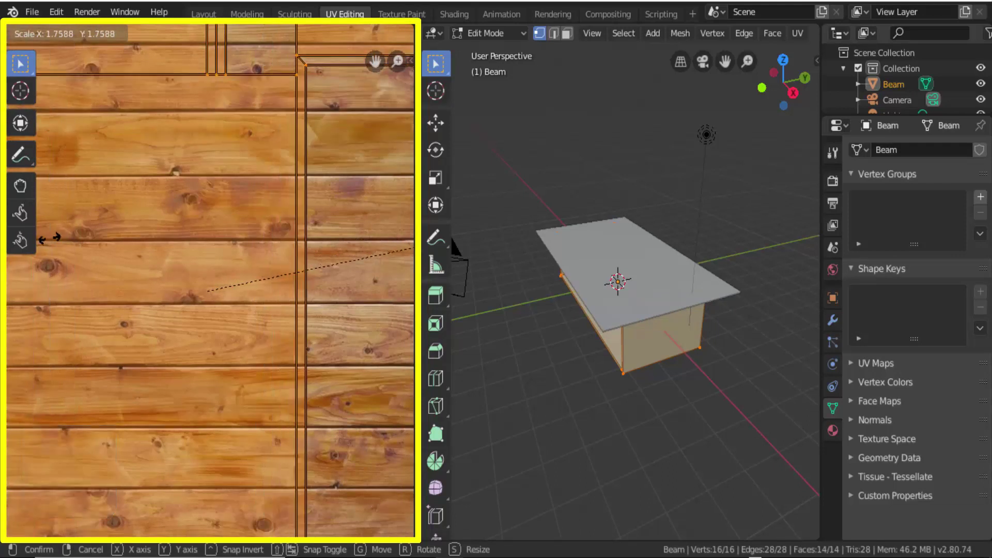
pyautogui.click(78, 233)
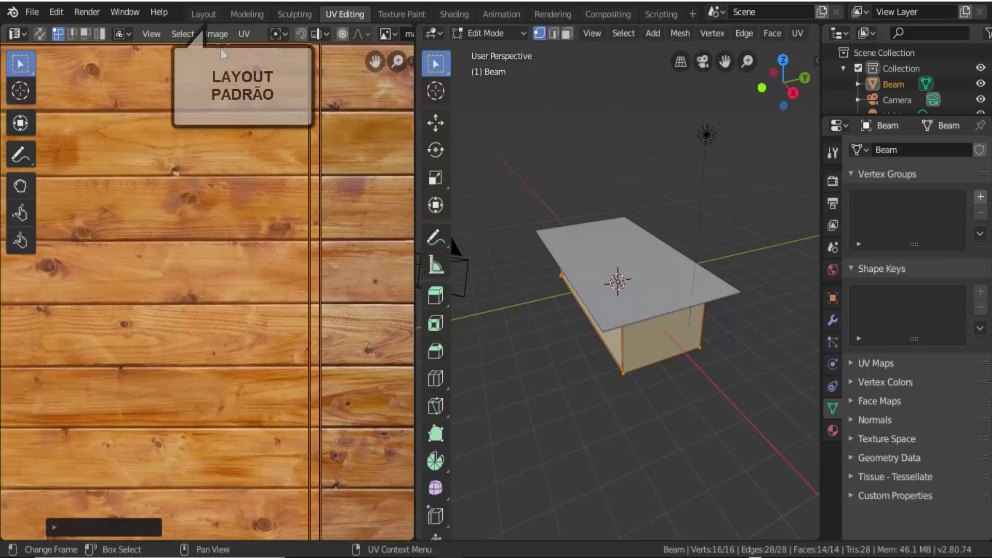
pyautogui.click(199, 14)
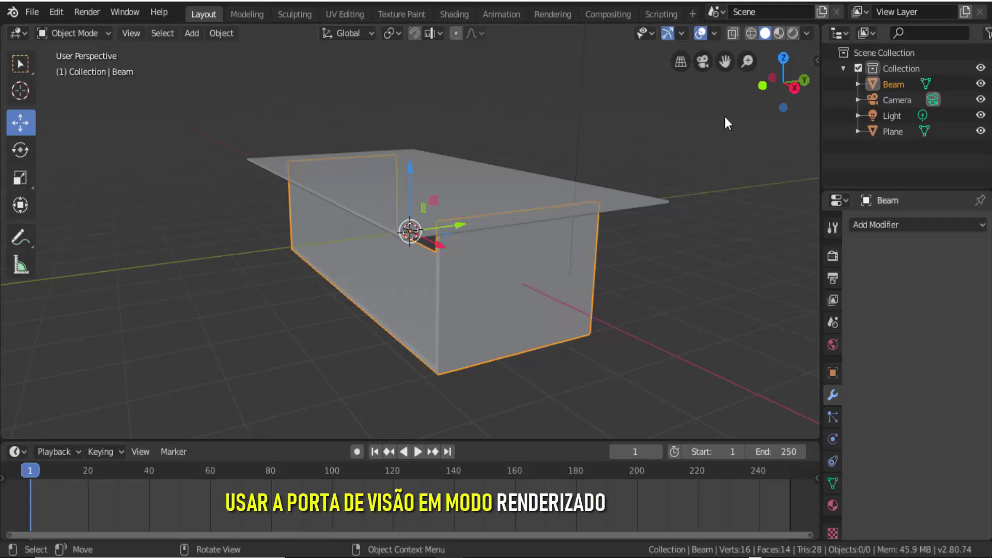
# Step: Give the Beam a new material with a madeira (11).jpg Image Texture as Base Color
pyautogui.click(792, 33)
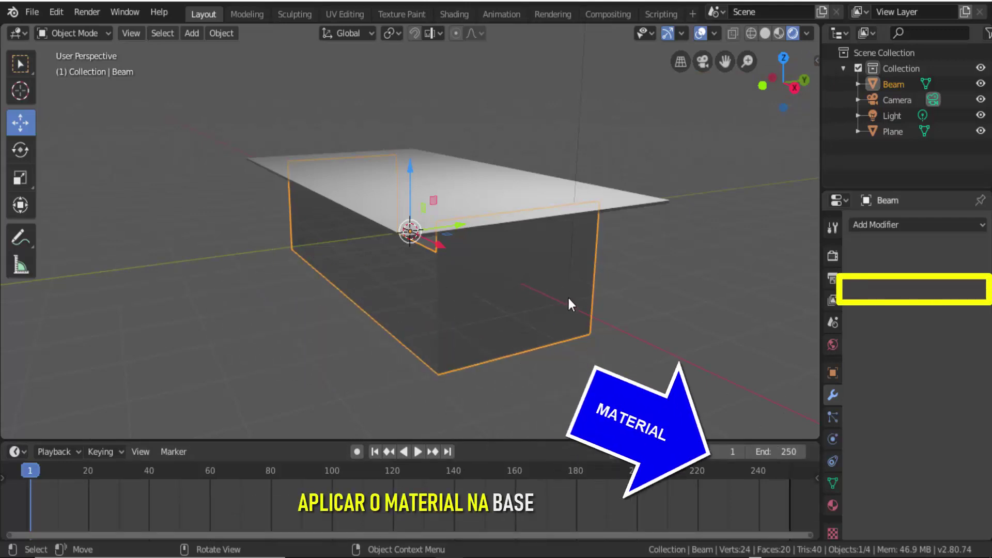
pyautogui.click(832, 504)
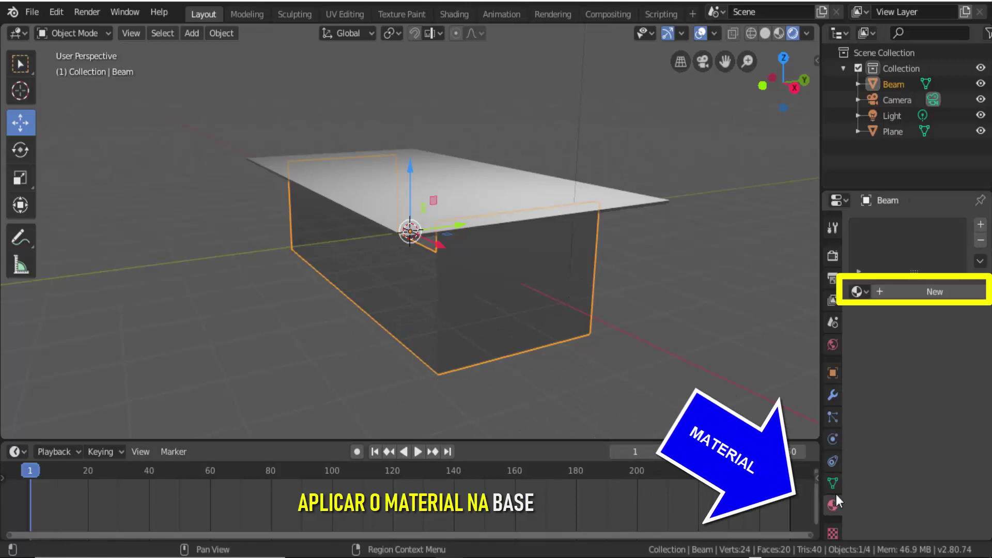
pyautogui.click(919, 292)
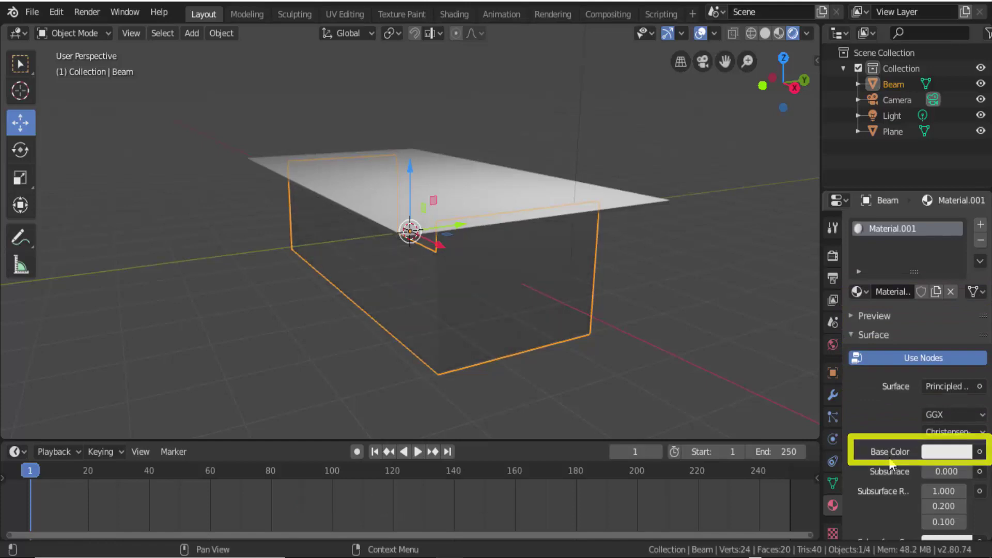
pyautogui.click(979, 452)
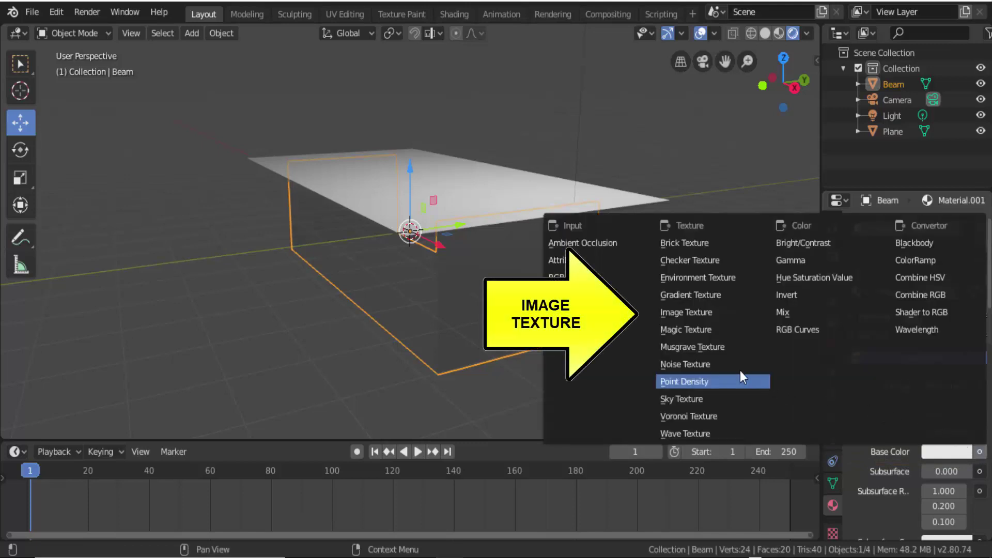
pyautogui.click(693, 310)
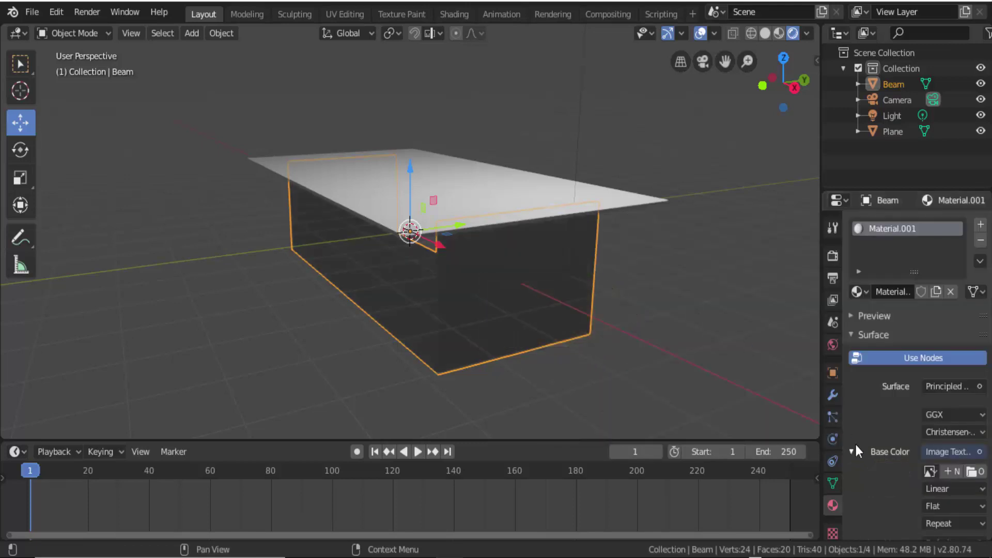
pyautogui.click(930, 472)
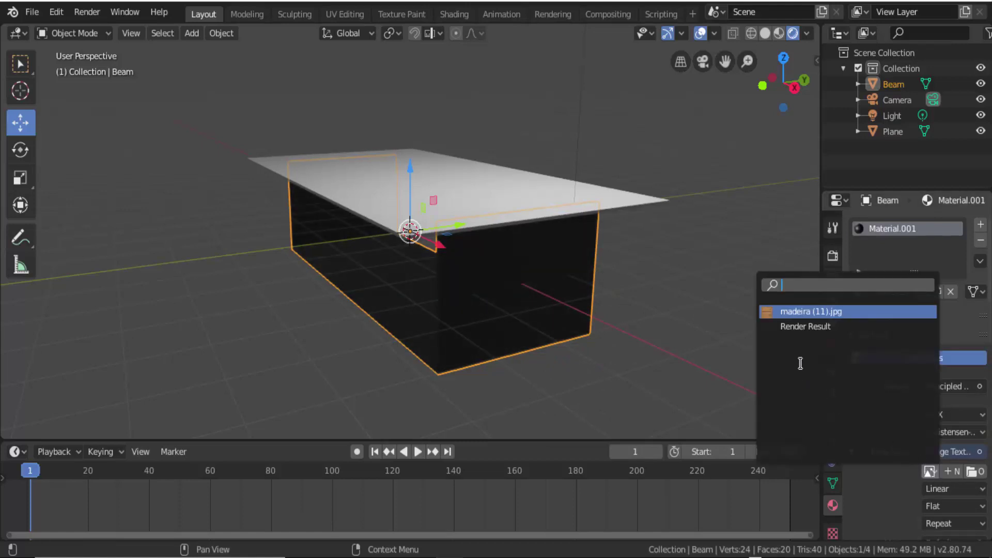
pyautogui.click(779, 311)
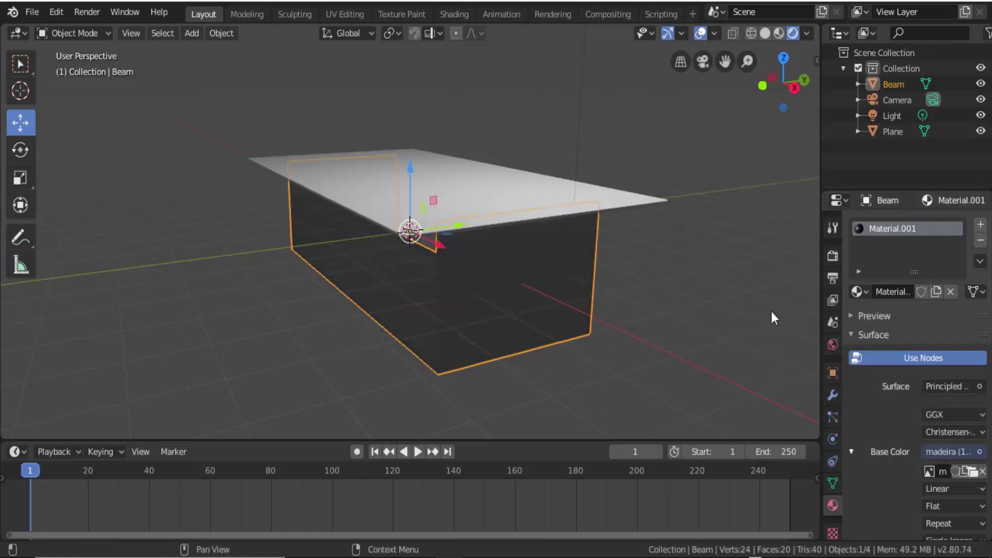
pyautogui.moveTo(783, 83); pyautogui.dragTo(785, 81)
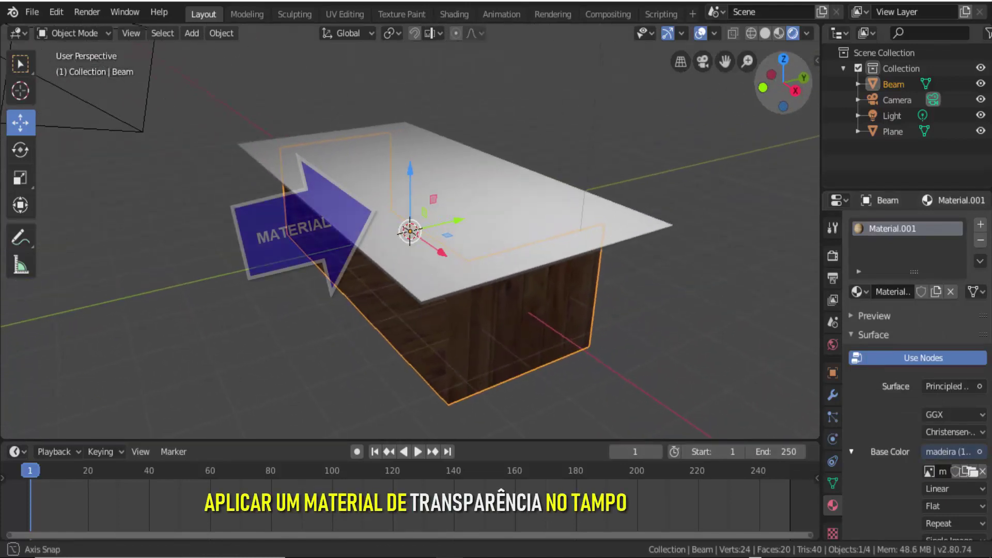
# Step: Select the tabletop plane and give it a new material, Material.002
pyautogui.click(461, 157)
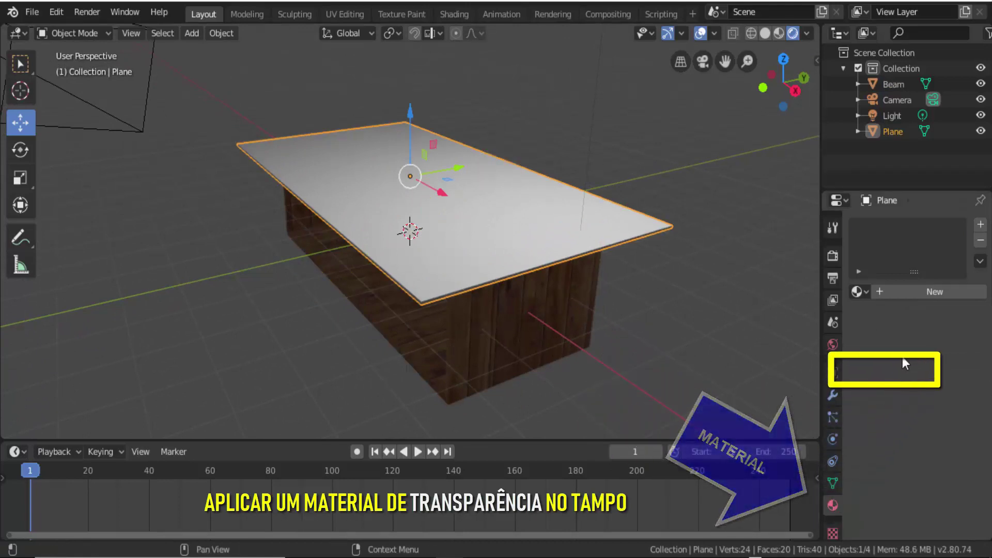
pyautogui.click(914, 296)
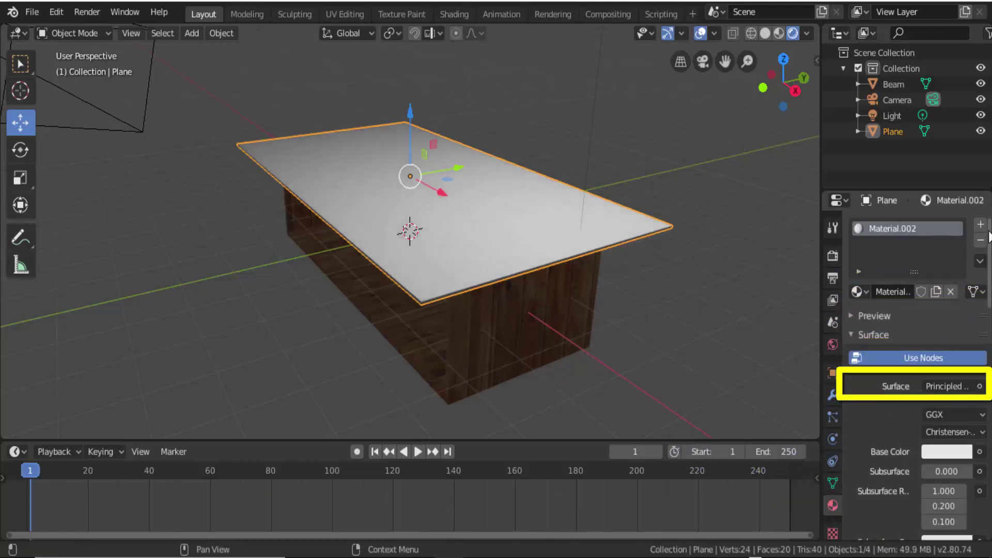
pyautogui.scroll(-3, 988, 236)
pyautogui.scroll(-3, 988, 236)
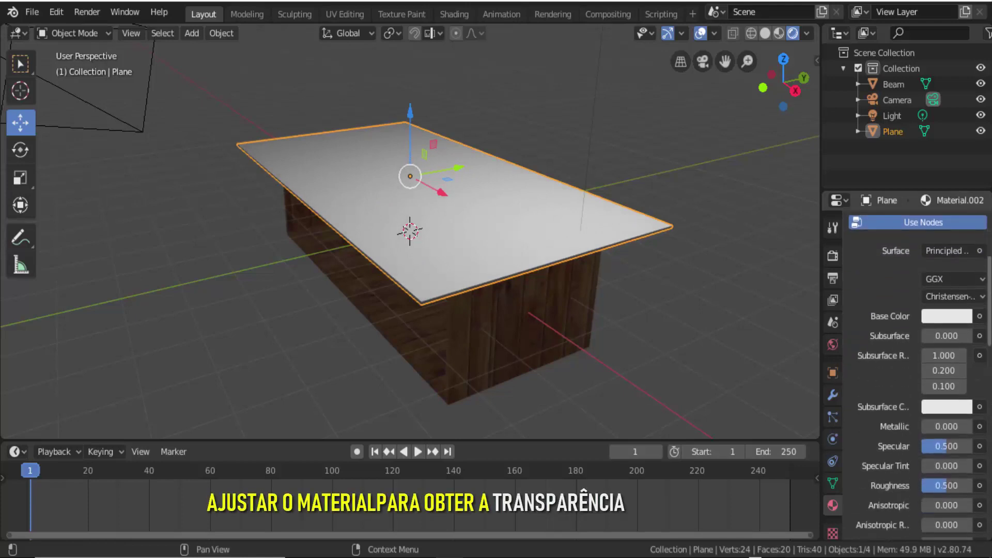
pyautogui.scroll(-5, 945, 310)
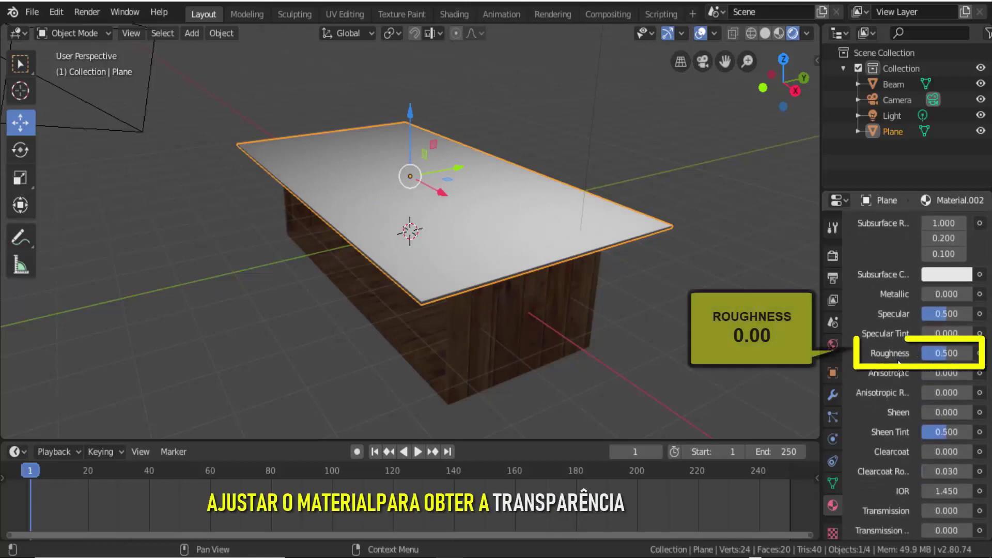
# Step: Set the tabletop material's Roughness to 0
pyautogui.doubleClick(948, 356)
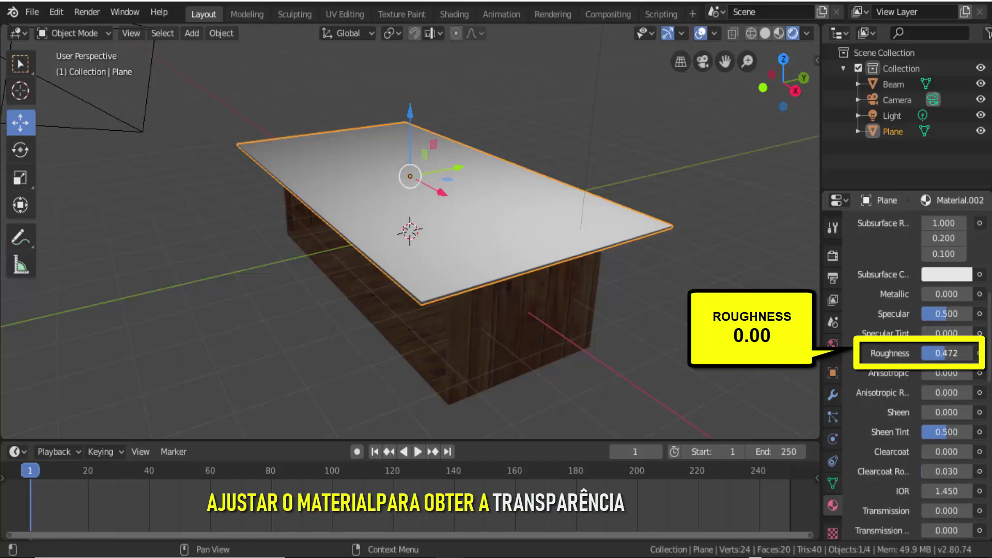
pyautogui.write('0')
pyautogui.press('Return')
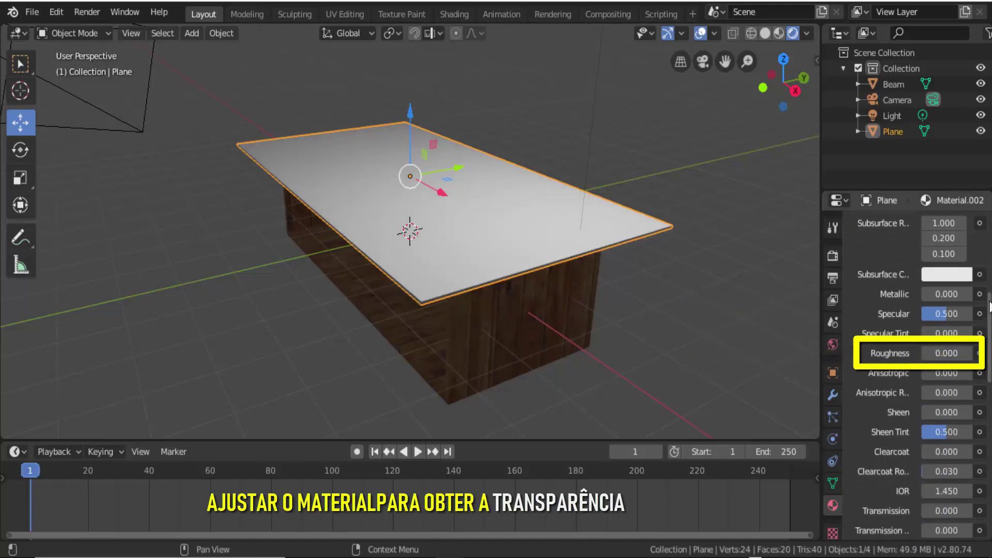
pyautogui.scroll(-3, 919, 362)
pyautogui.scroll(-3, 919, 361)
pyautogui.scroll(-2, 919, 361)
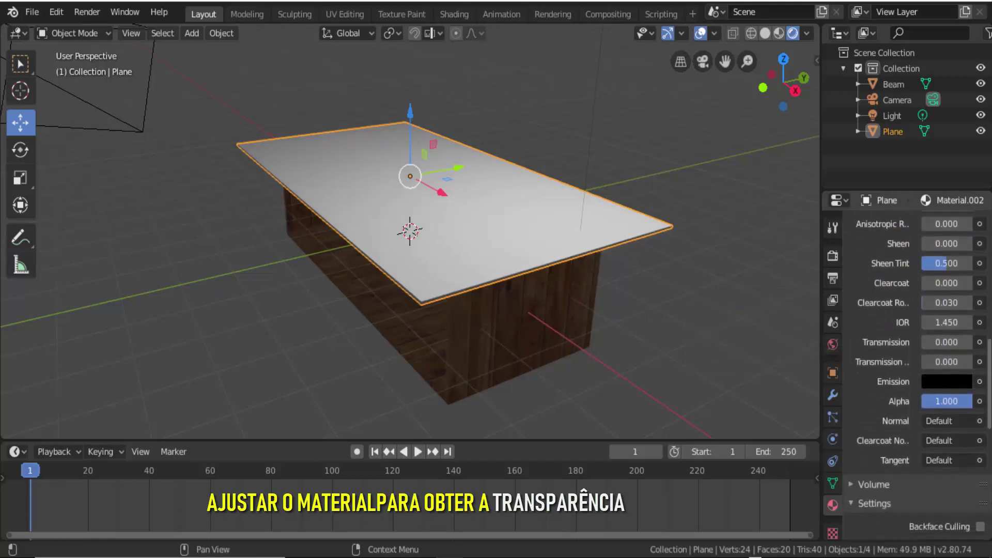
pyautogui.scroll(-1, 919, 362)
pyautogui.scroll(-1, 919, 362)
pyautogui.scroll(-4, 904, 362)
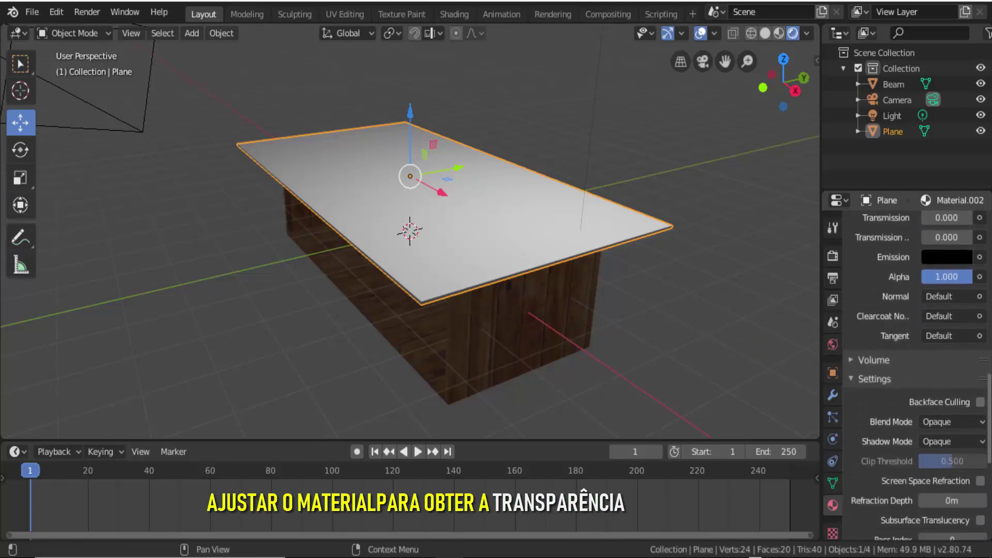
pyautogui.scroll(-3, 904, 362)
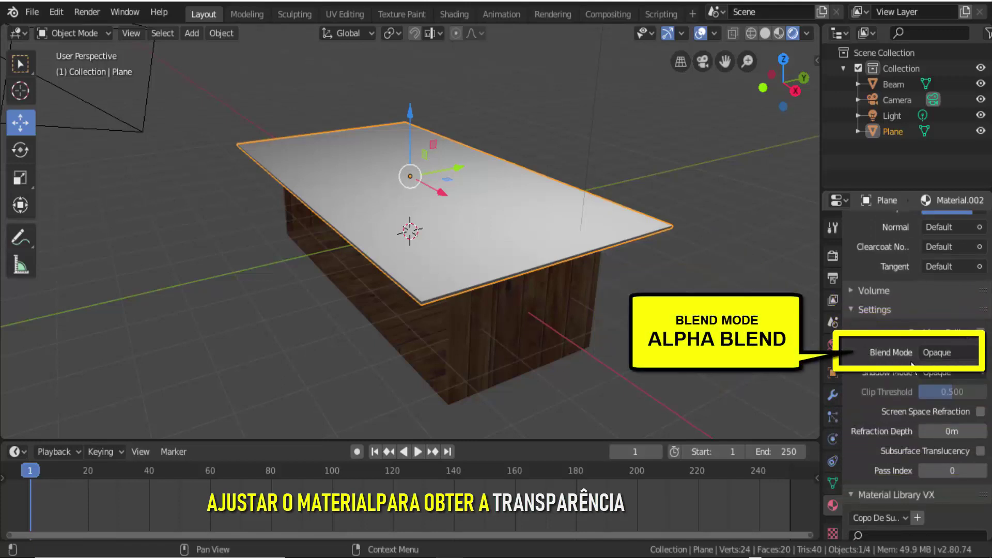
# Step: Switch the tabletop material's Blend Mode to Alpha Blend
pyautogui.click(941, 352)
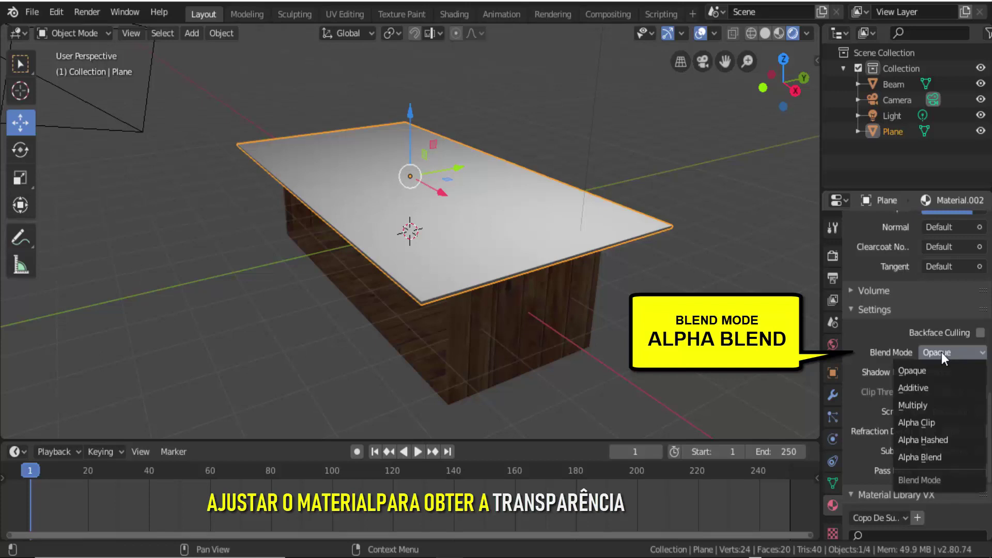
pyautogui.click(934, 456)
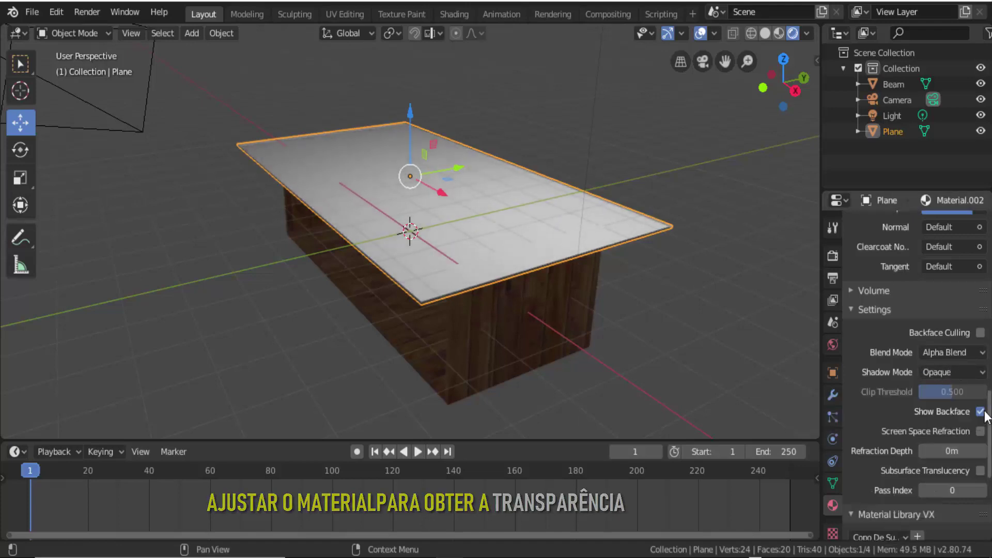
pyautogui.scroll(2, 988, 367)
pyautogui.scroll(3, 989, 367)
pyautogui.scroll(2, 989, 366)
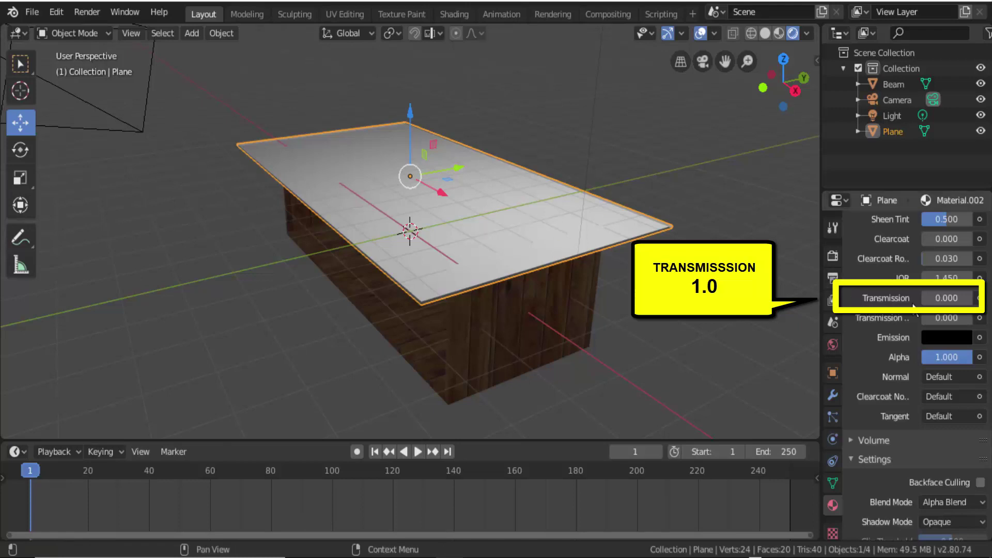
# Step: Nudge Transmission, lower Alpha to about 0.236, and orbit to inspect the translucent top
pyautogui.moveTo(924, 299); pyautogui.dragTo(920, 299)
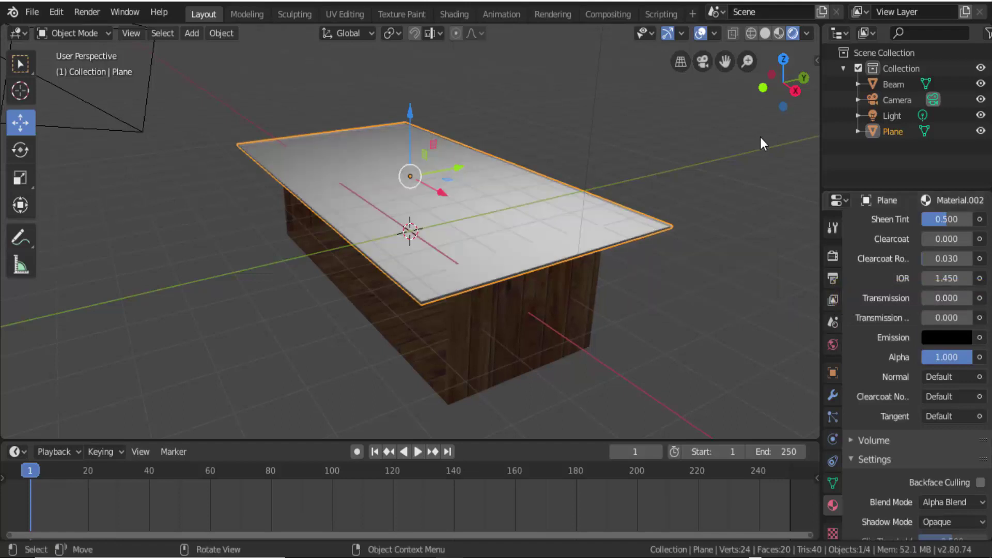
pyautogui.moveTo(771, 96); pyautogui.dragTo(783, 98)
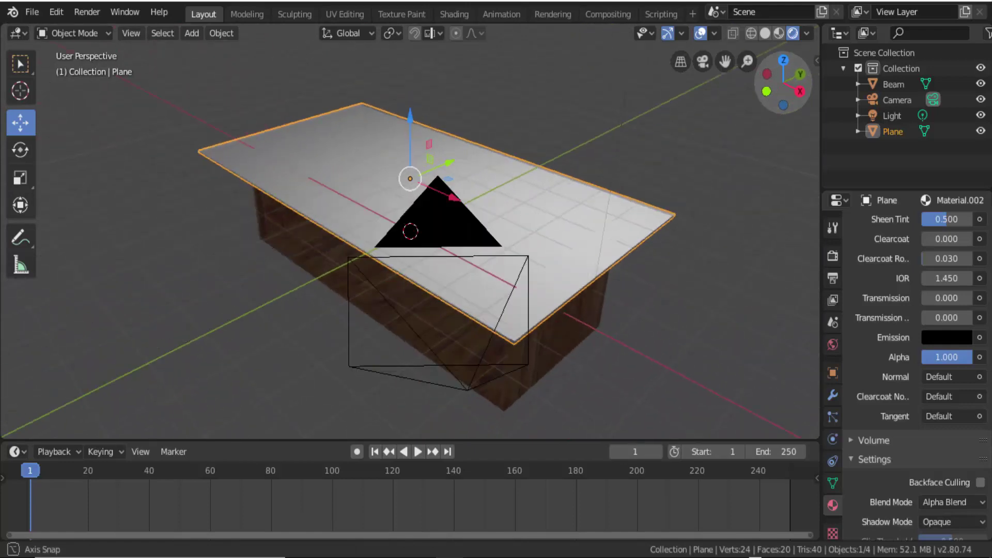
pyautogui.moveTo(703, 136); pyautogui.dragTo(702, 135)
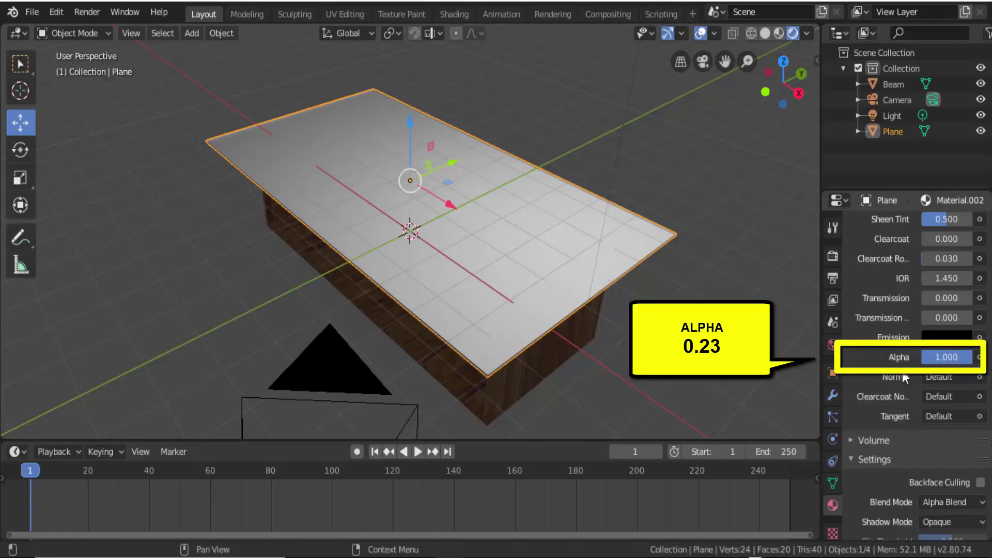
pyautogui.moveTo(930, 357); pyautogui.dragTo(896, 357)
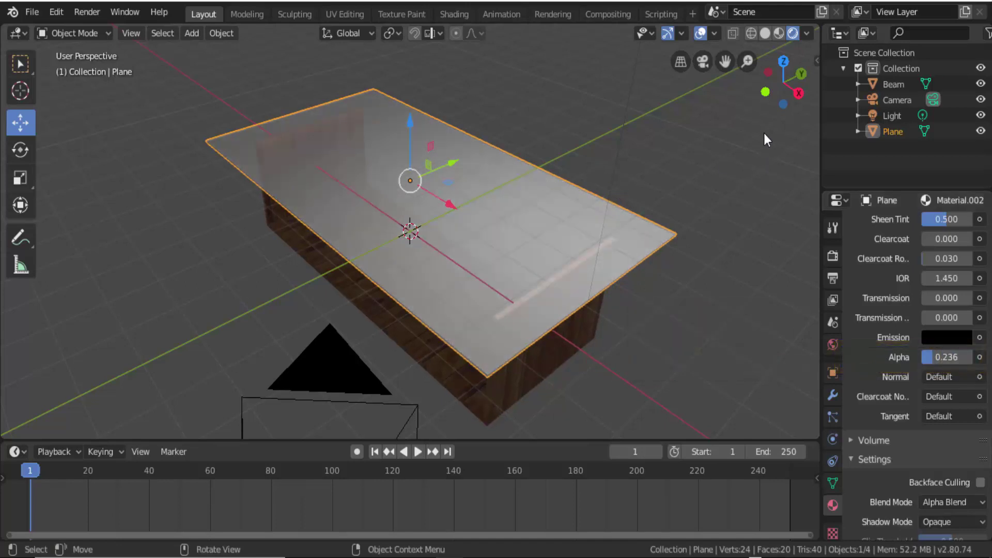
pyautogui.moveTo(777, 85)
pyautogui.mouseDown()
pyautogui.moveTo(760, 88)
pyautogui.moveTo(697, 171)
pyautogui.mouseUp()
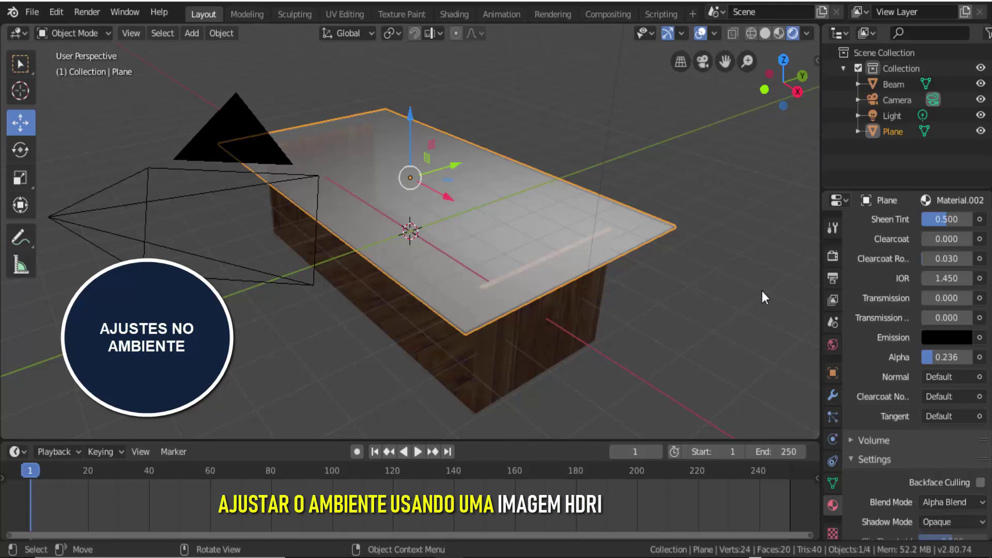
# Step: In World properties, drive the Color input with an Environment Texture, no image loaded yet
pyautogui.click(833, 346)
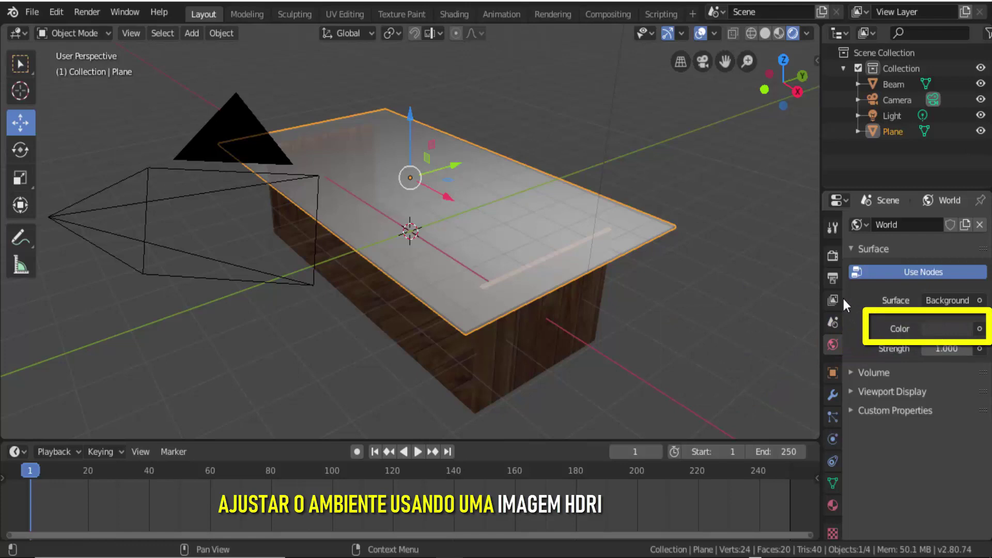
pyautogui.click(979, 329)
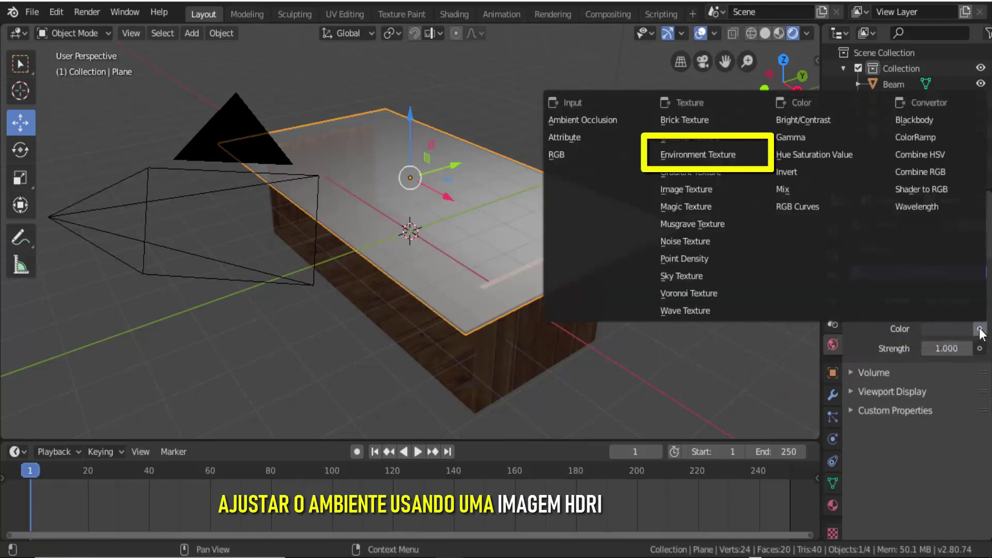
pyautogui.click(690, 155)
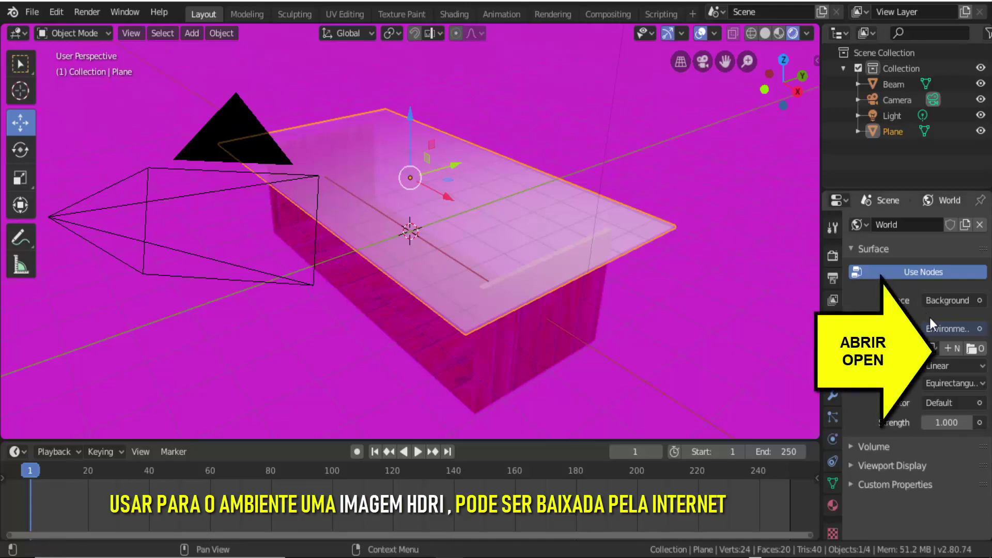
# Step: Load HDRI studio (2).png from the HDRI Estudio folder as the world environment image
pyautogui.click(971, 349)
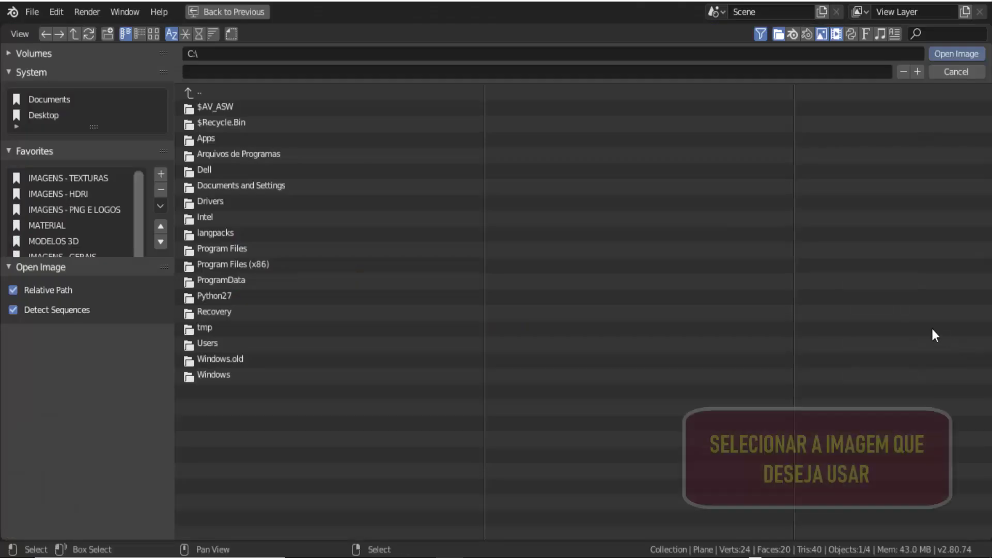
pyautogui.click(93, 193)
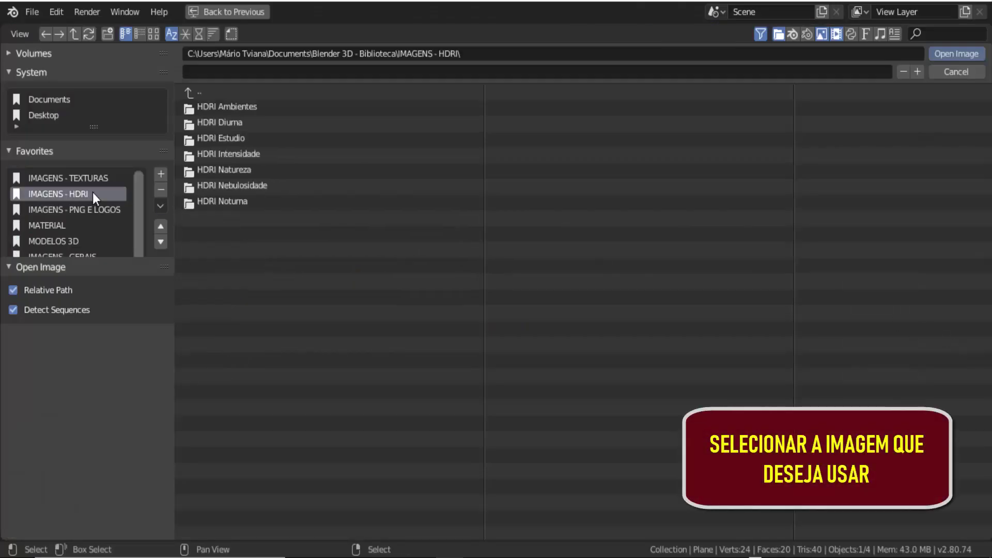
pyautogui.click(221, 136)
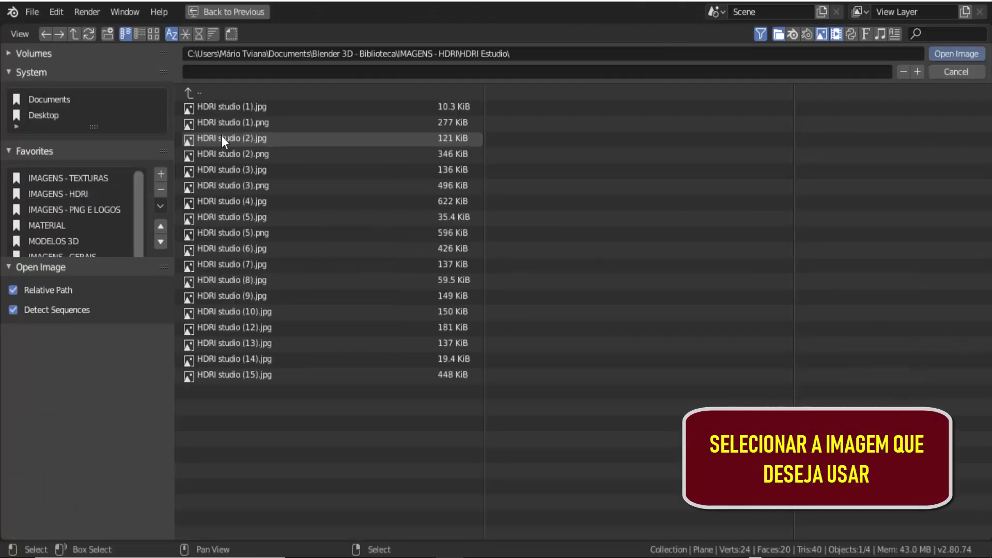
pyautogui.click(153, 34)
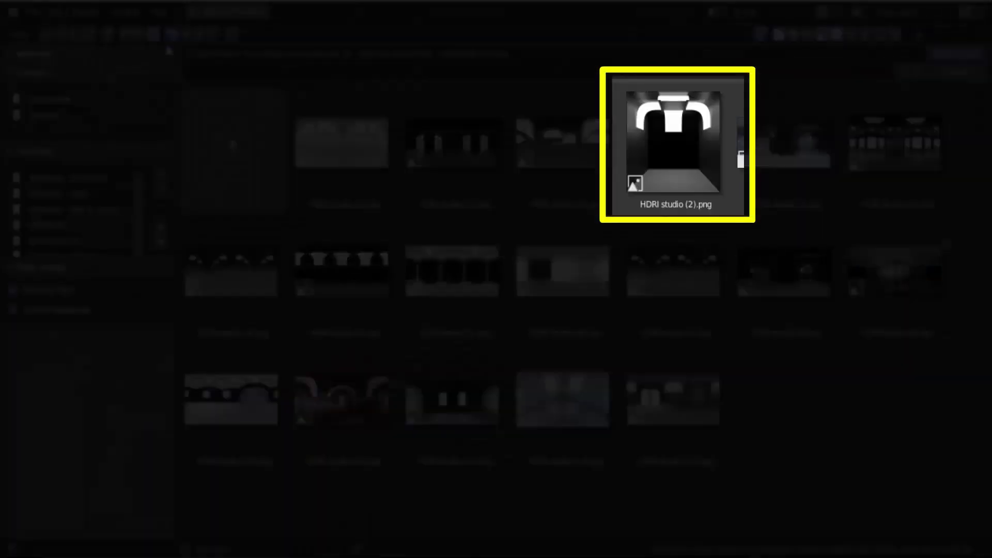
pyautogui.click(680, 120)
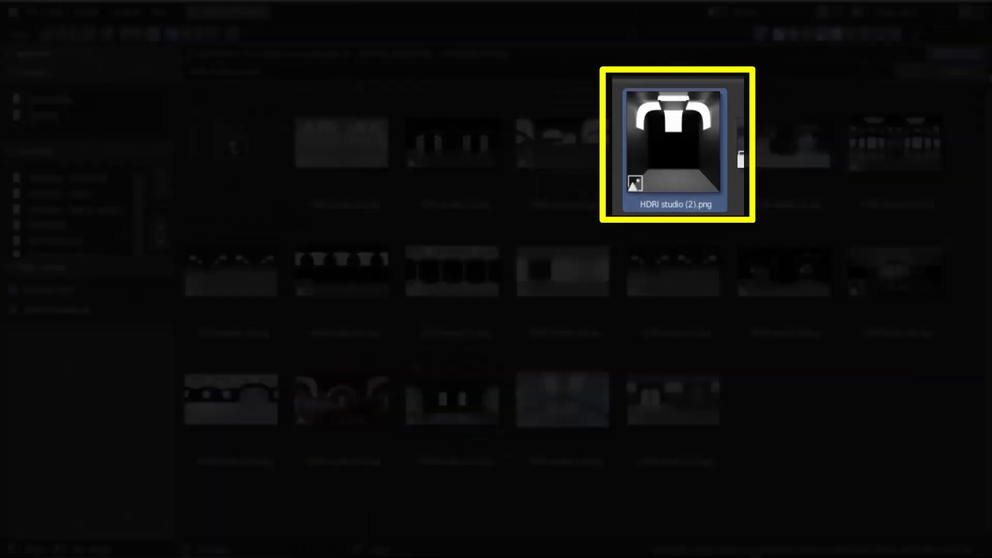
pyautogui.click(962, 53)
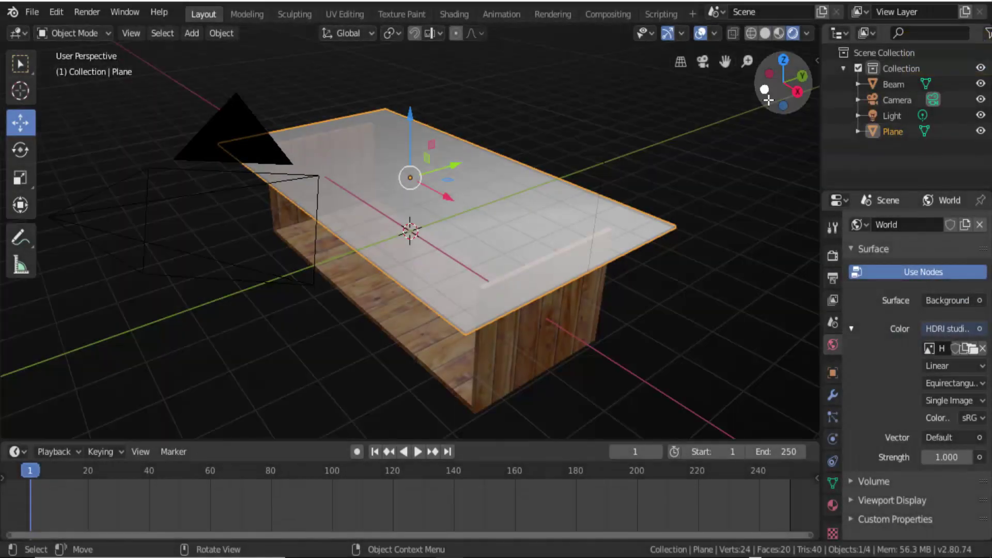
# Step: Add Plane.001, scale it to about 15.45 and lower it beneath the table base
pyautogui.moveTo(768, 100); pyautogui.dragTo(781, 91)
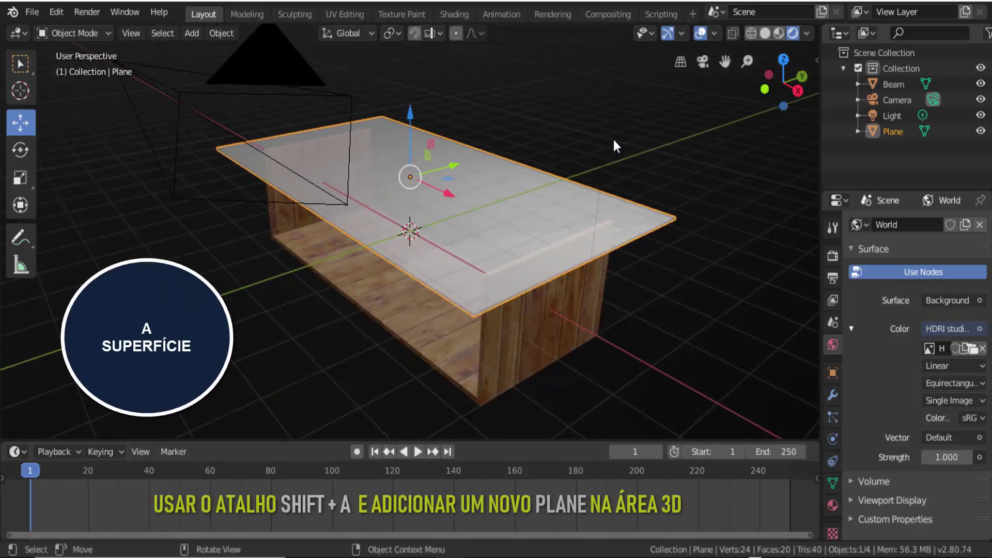
pyautogui.hotkey('shift', 'a')
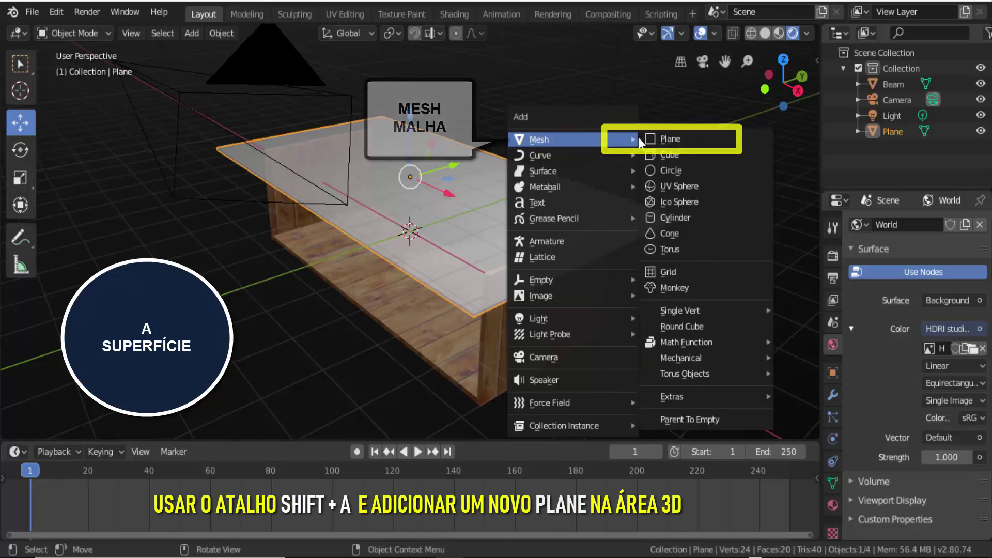
pyautogui.click(665, 139)
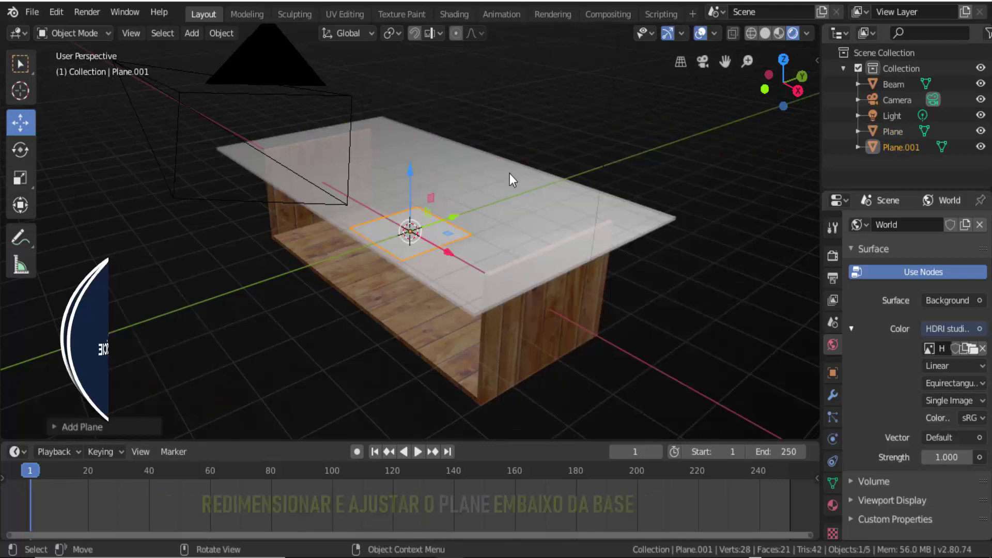
pyautogui.press('s')
pyautogui.moveTo(594, 237); pyautogui.dragTo(449, 323)
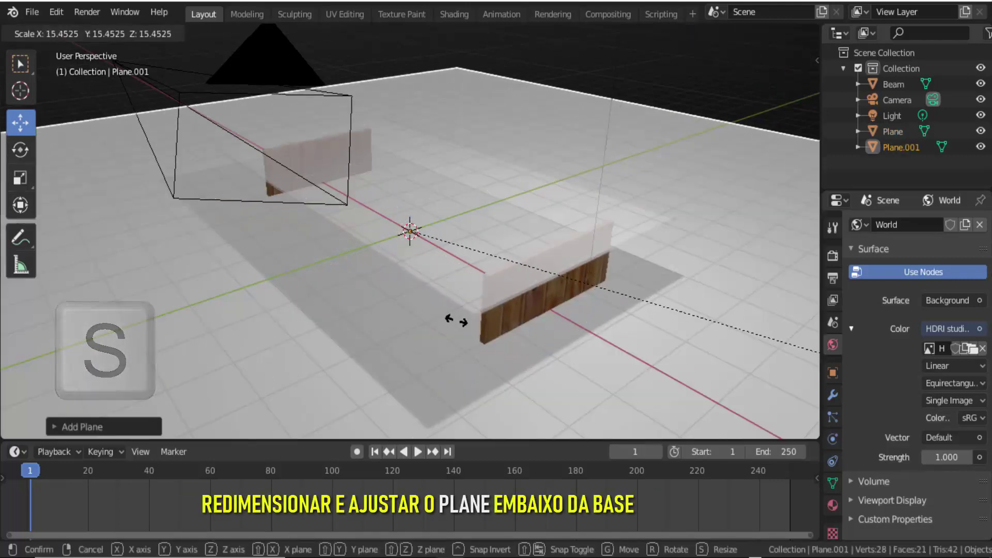
pyautogui.click(338, 253)
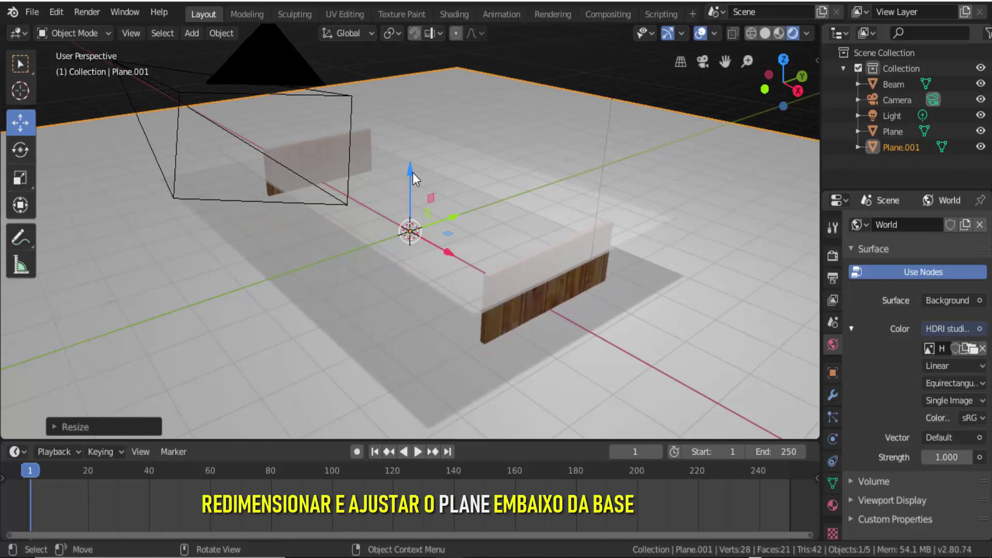
pyautogui.moveTo(413, 174); pyautogui.dragTo(410, 226)
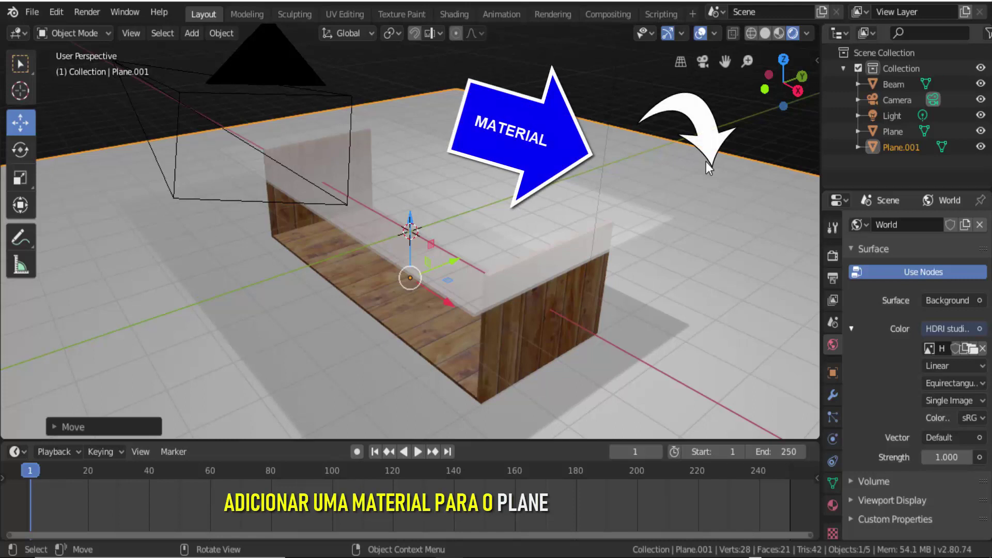
# Step: Create Material.003 for the floor with orange Base Color H 0.057, S 0.684, V 0.847
pyautogui.click(832, 506)
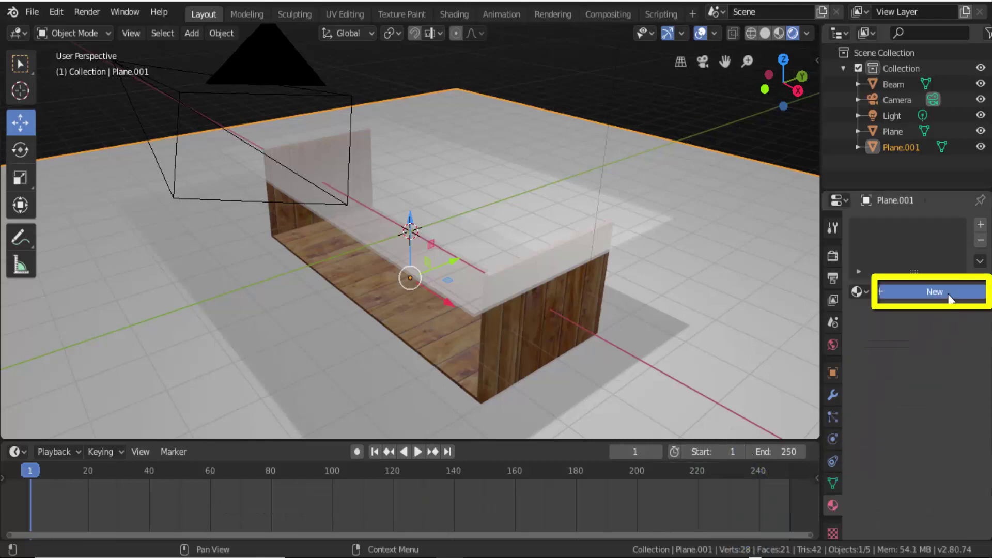
pyautogui.click(948, 297)
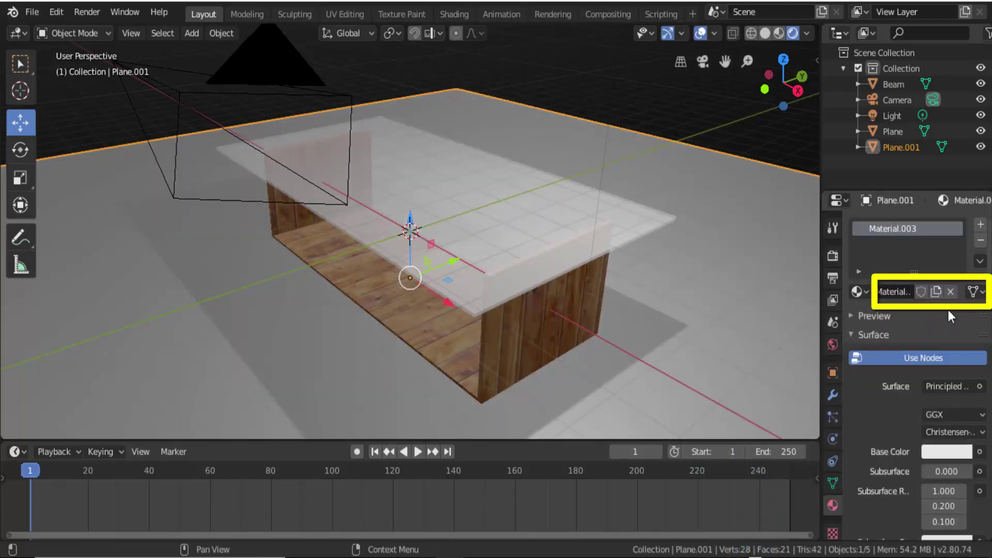
pyautogui.click(944, 454)
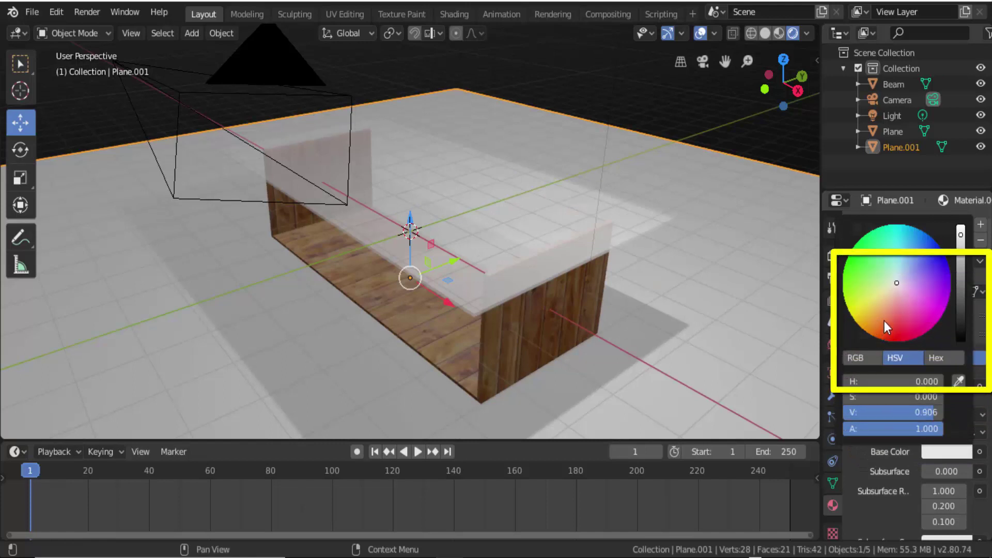
pyautogui.click(884, 321)
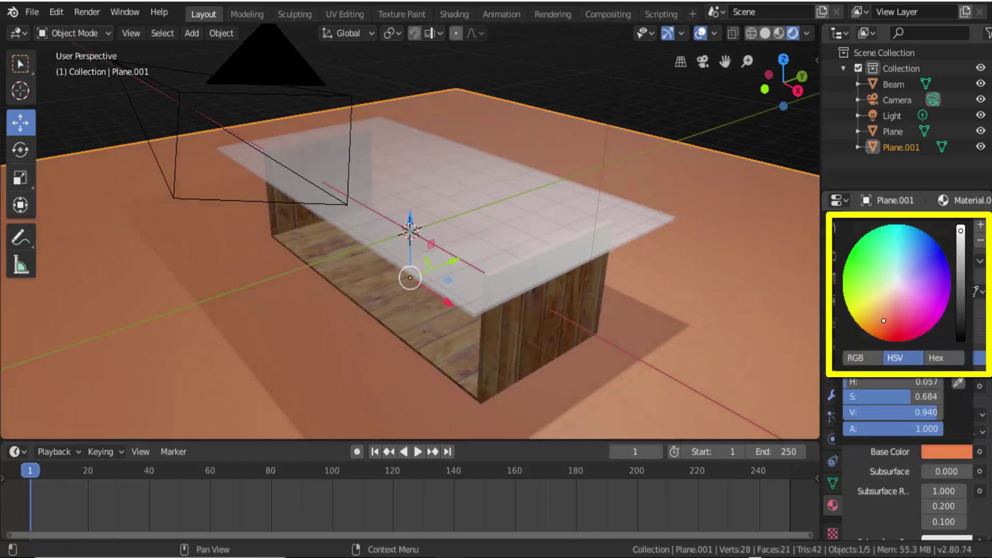
pyautogui.moveTo(960, 234)
pyautogui.mouseDown()
pyautogui.moveTo(960, 267)
pyautogui.moveTo(960, 242)
pyautogui.mouseUp()
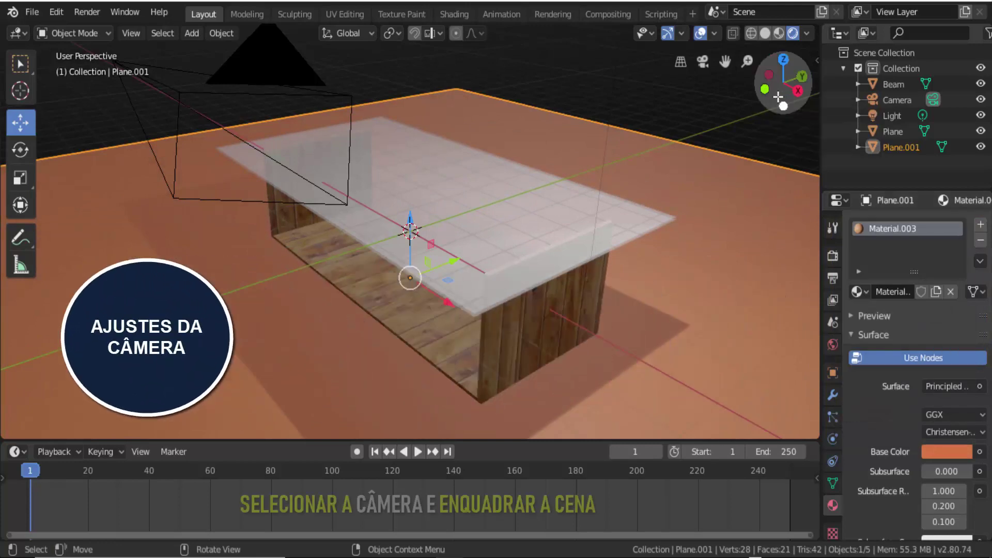
# Step: Enter camera view with Lock Camera to View, then zoom and orbit to a low side-on framing
pyautogui.click(702, 61)
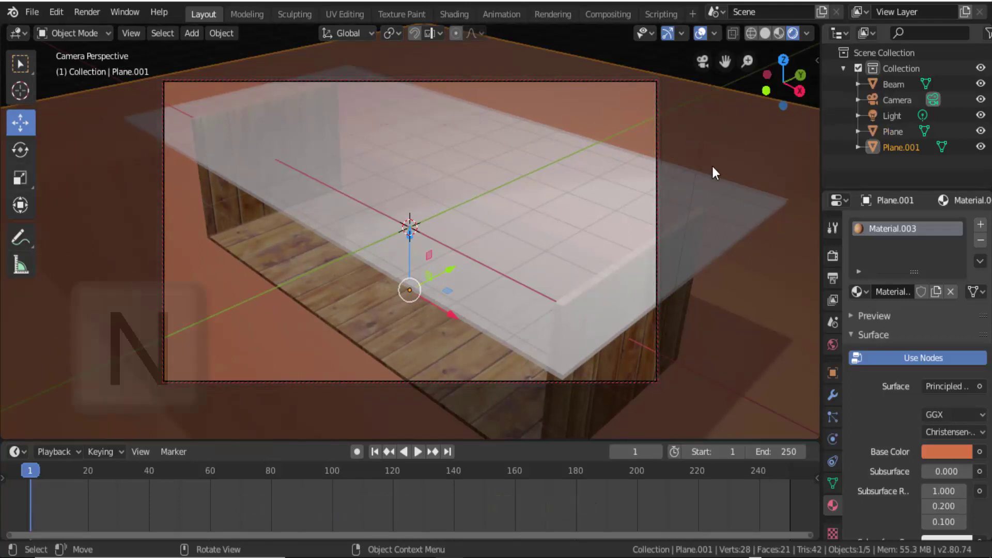
pyautogui.press('n')
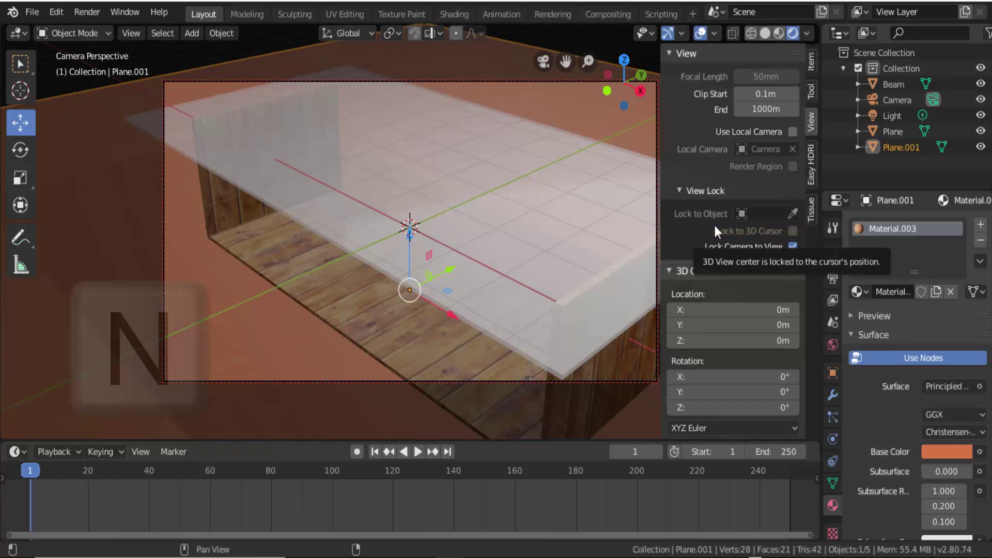
pyautogui.press('n')
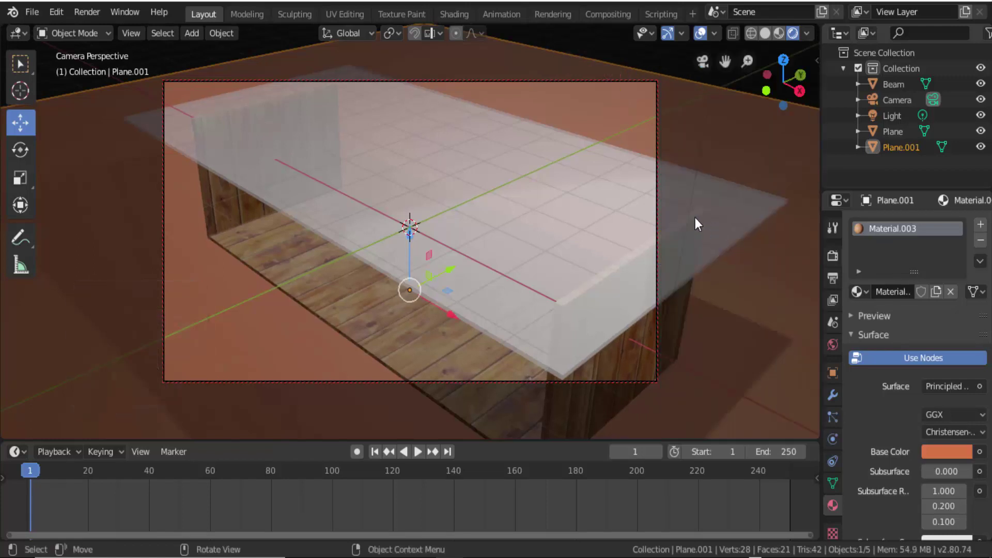
pyautogui.moveTo(745, 64); pyautogui.dragTo(747, 104)
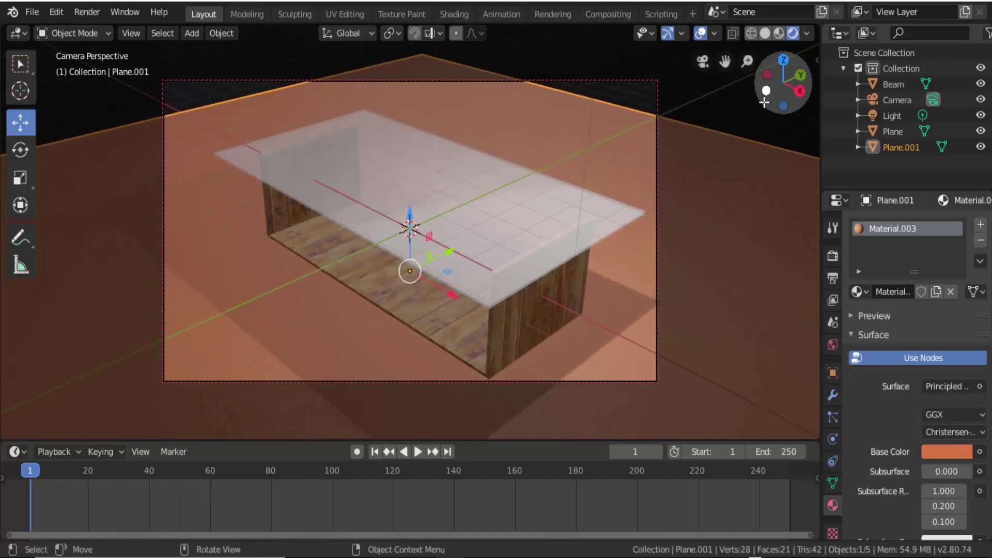
pyautogui.moveTo(769, 102)
pyautogui.mouseDown()
pyautogui.moveTo(770, 93)
pyautogui.moveTo(785, 103)
pyautogui.moveTo(795, 90)
pyautogui.mouseUp()
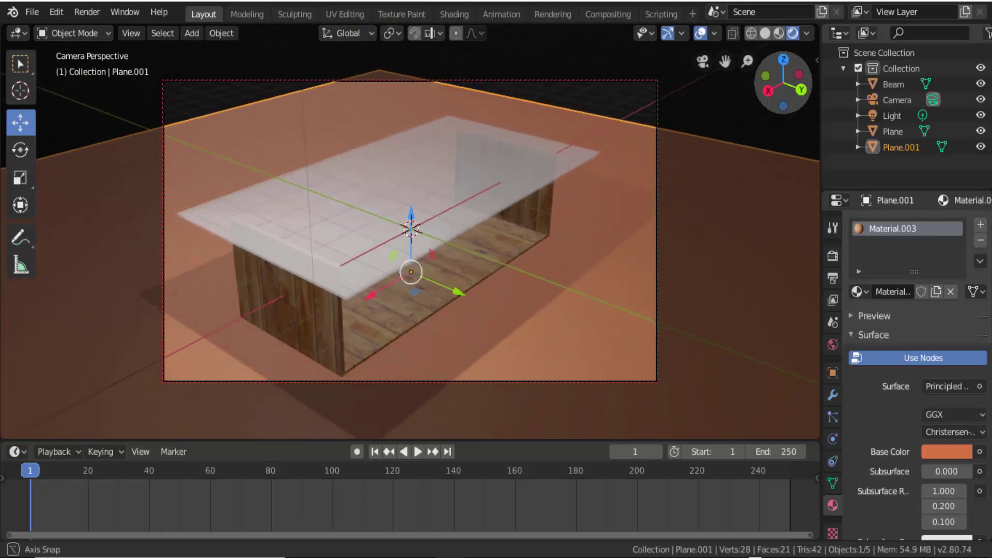
pyautogui.moveTo(796, 91); pyautogui.dragTo(704, 130)
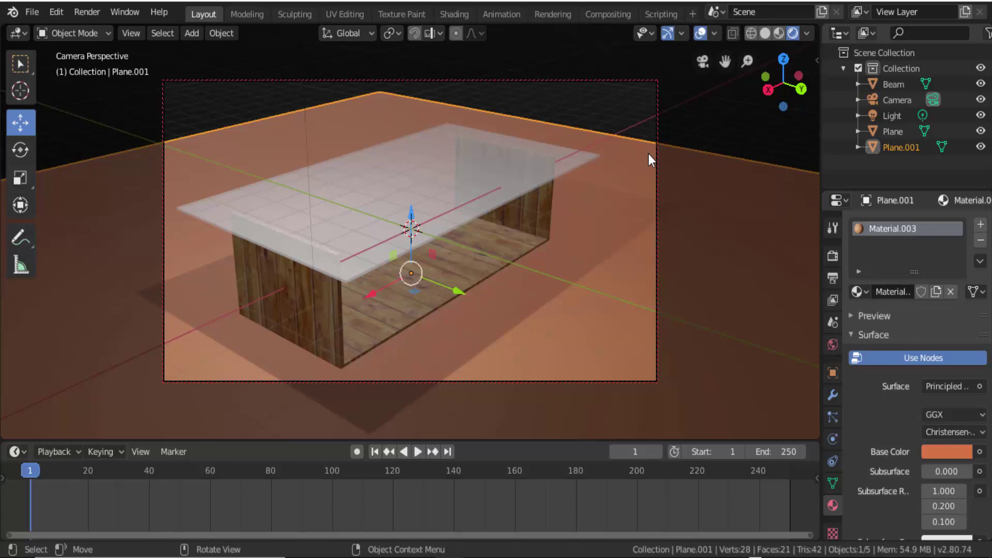
# Step: Select the glass top and lower Material.002's Alpha to 0.139
pyautogui.click(457, 168)
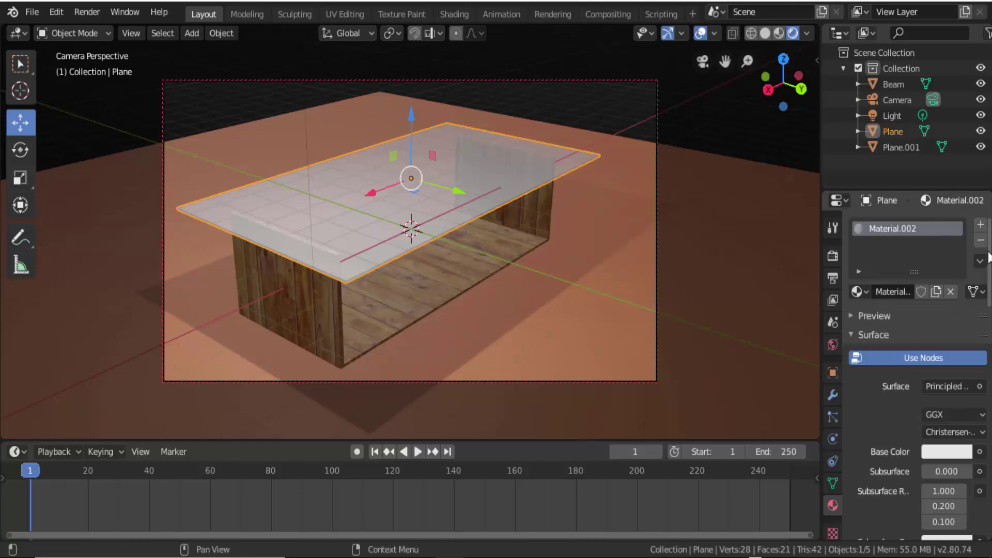
pyautogui.scroll(-15, 940, 337)
pyautogui.scroll(-3, 940, 336)
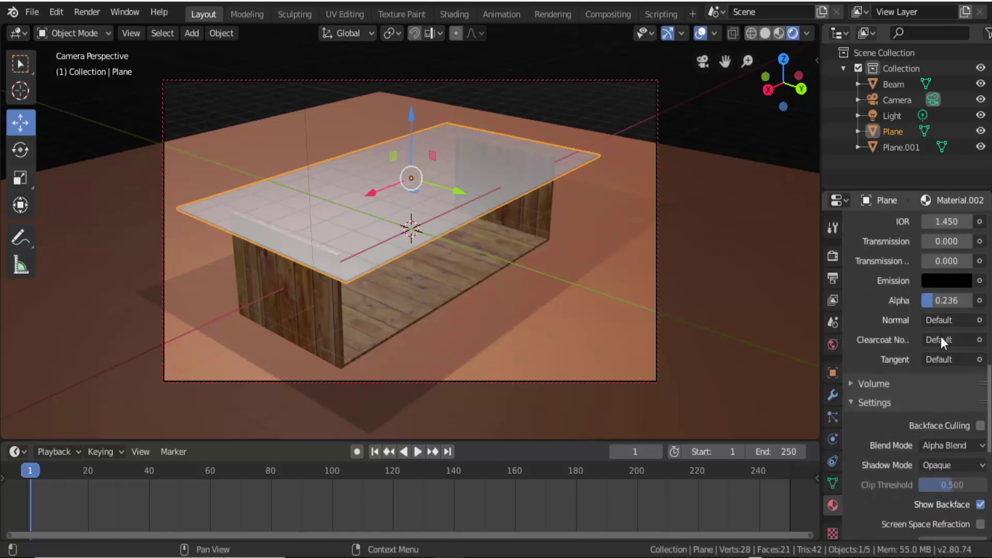
pyautogui.moveTo(946, 300); pyautogui.dragTo(943, 300)
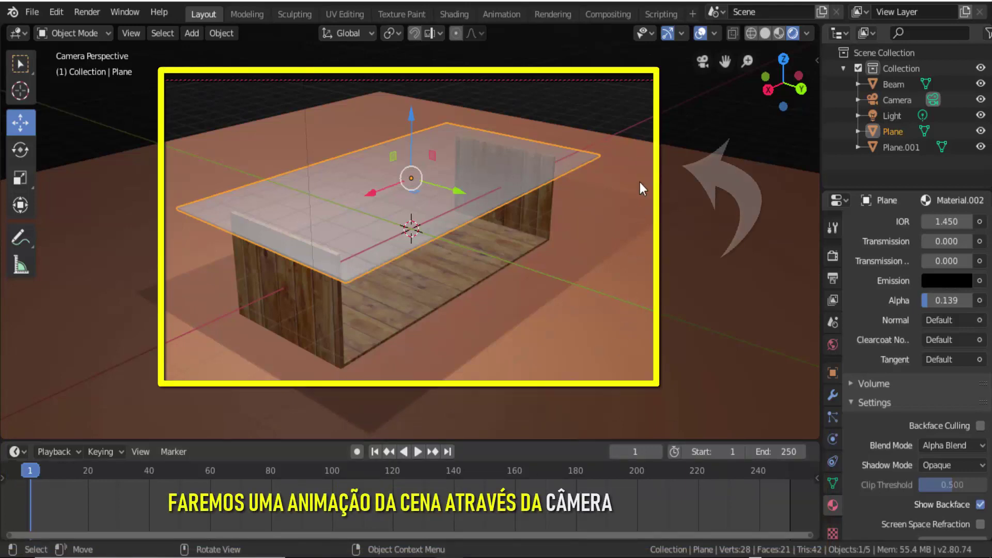
# Step: Set the Eevee render samples to 50 and enable Screen Space Reflections
pyautogui.click(658, 81)
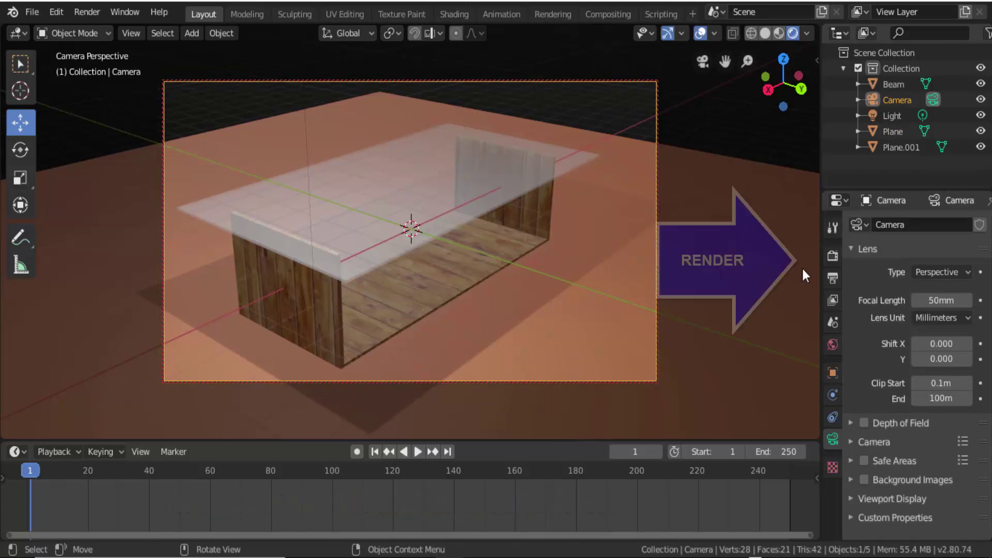
pyautogui.click(831, 257)
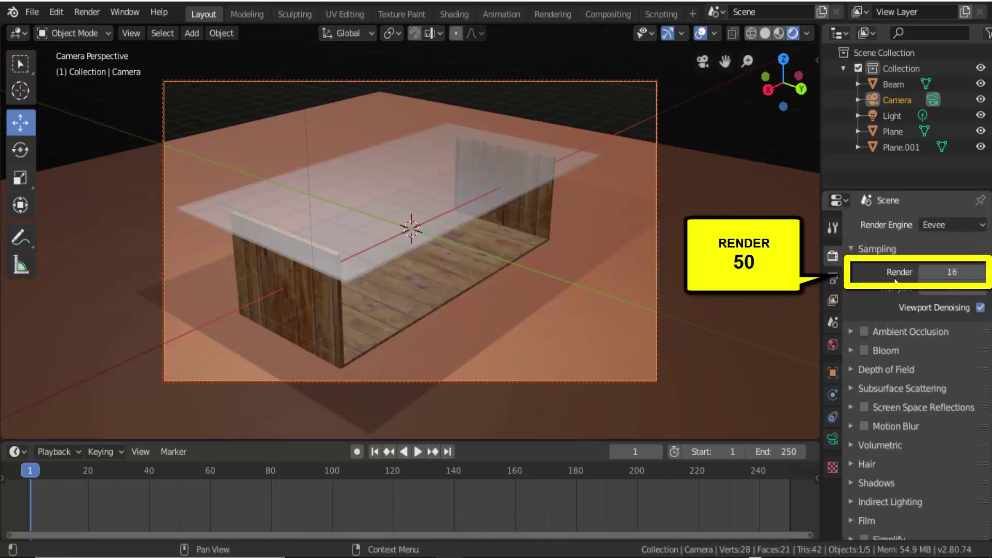
pyautogui.click(914, 279)
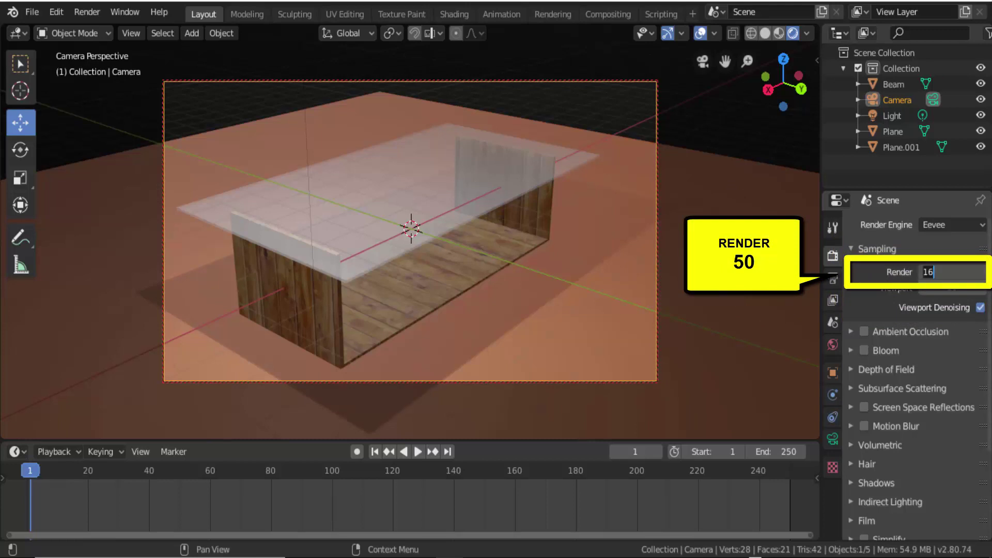
pyautogui.write('50')
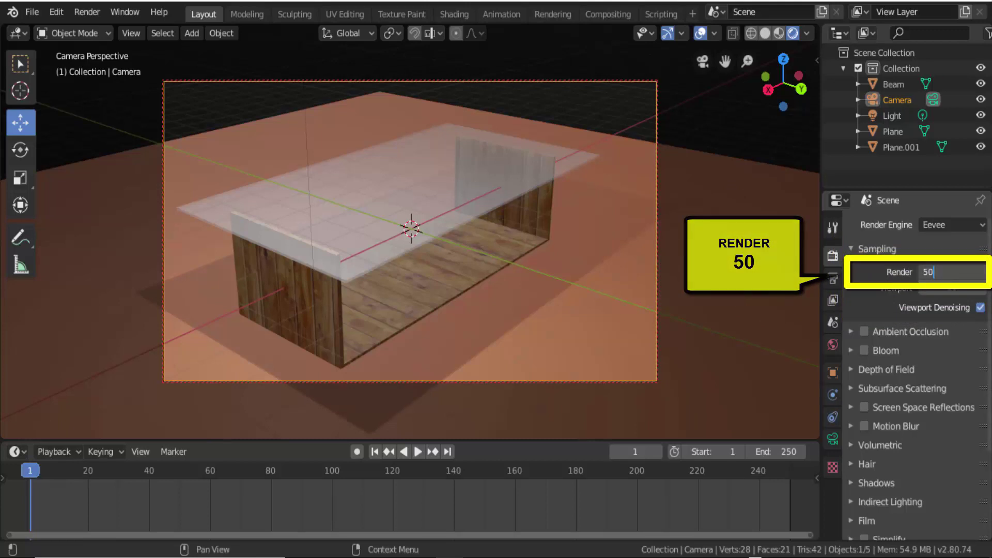
pyautogui.press('Return')
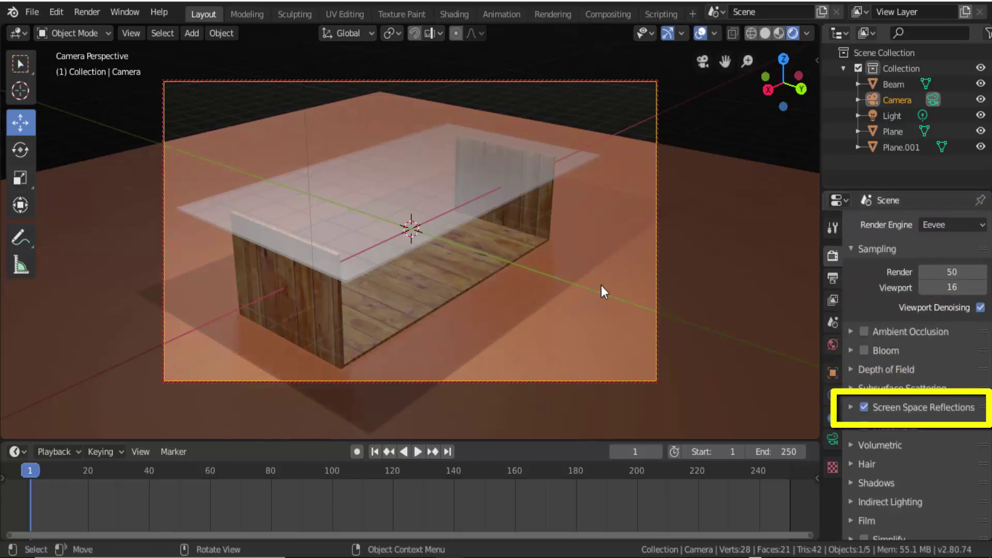
pyautogui.click(830, 277)
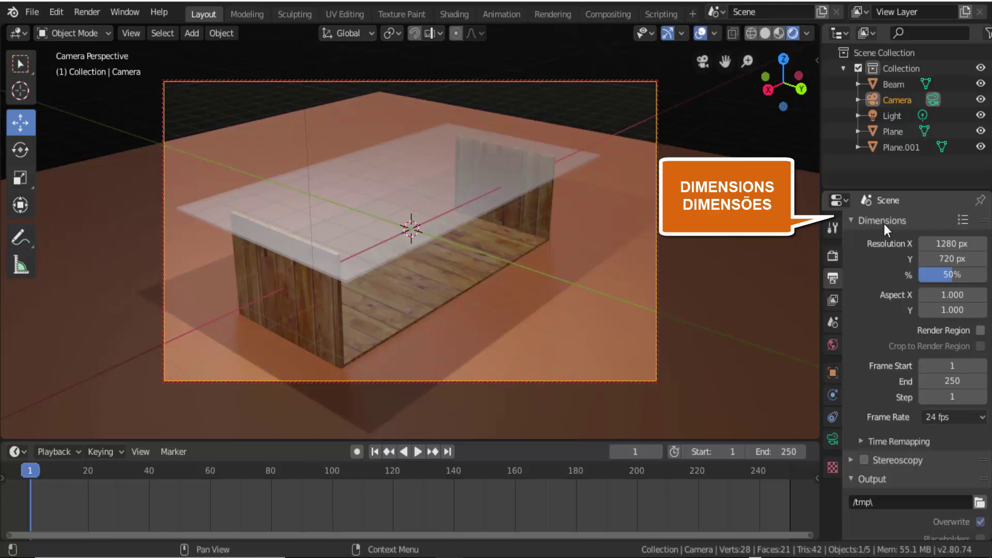
# Step: Set the render resolution to HDTV 720p (1280×720) at 50% scale
pyautogui.click(961, 216)
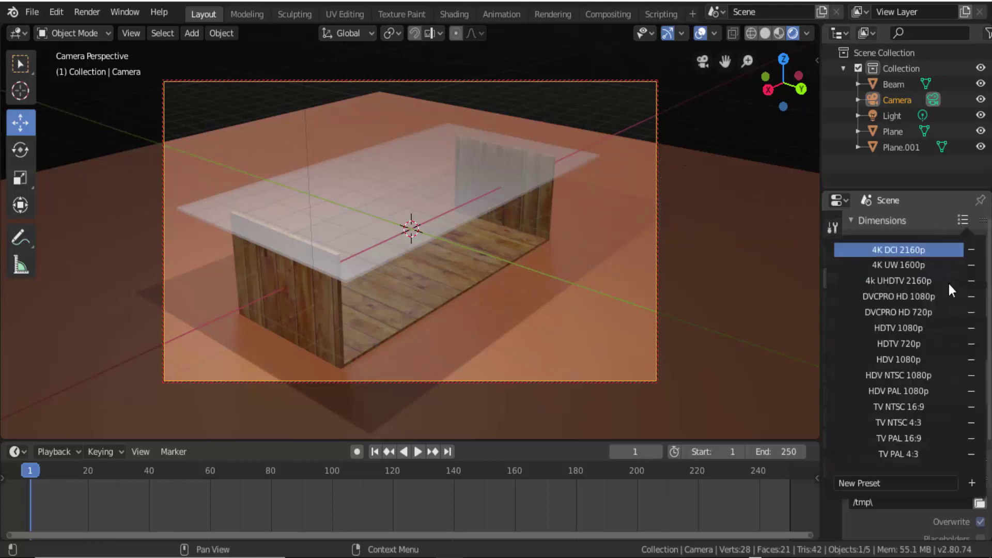
pyautogui.click(924, 343)
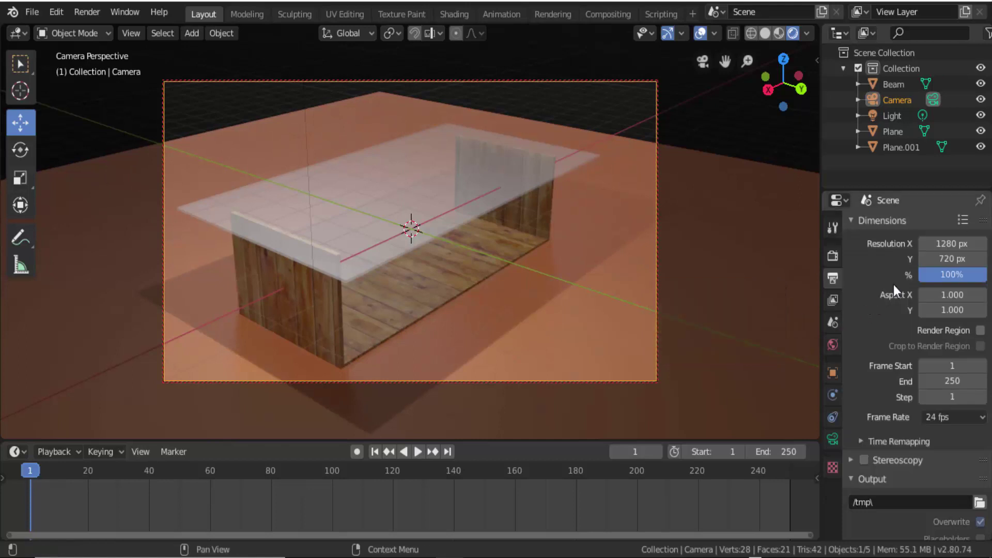
pyautogui.click(941, 275)
pyautogui.write('50')
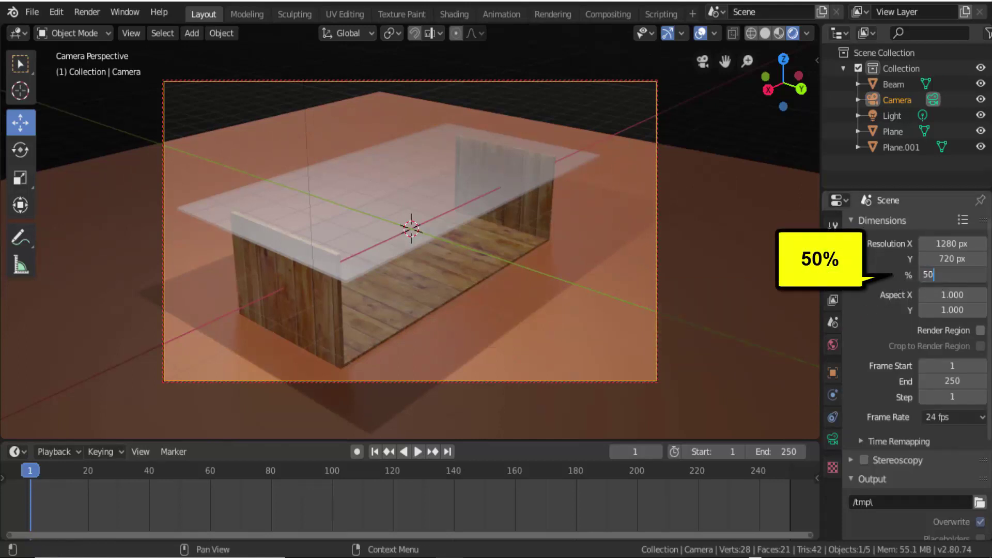
pyautogui.press('Return')
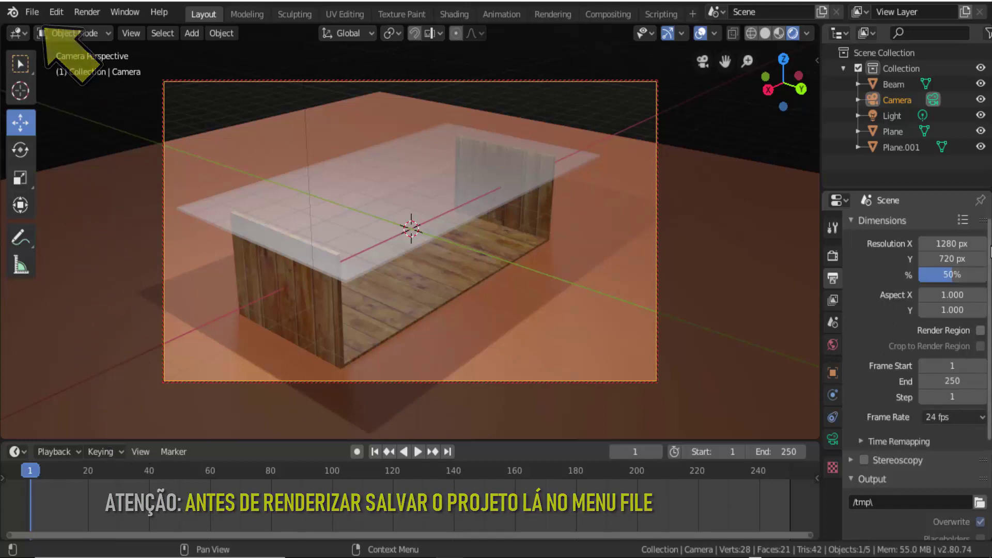
# Step: Set the output path to /tmp\mesa de vidro, keeping AVI JPEG as the file format
pyautogui.scroll(-5, 981, 295)
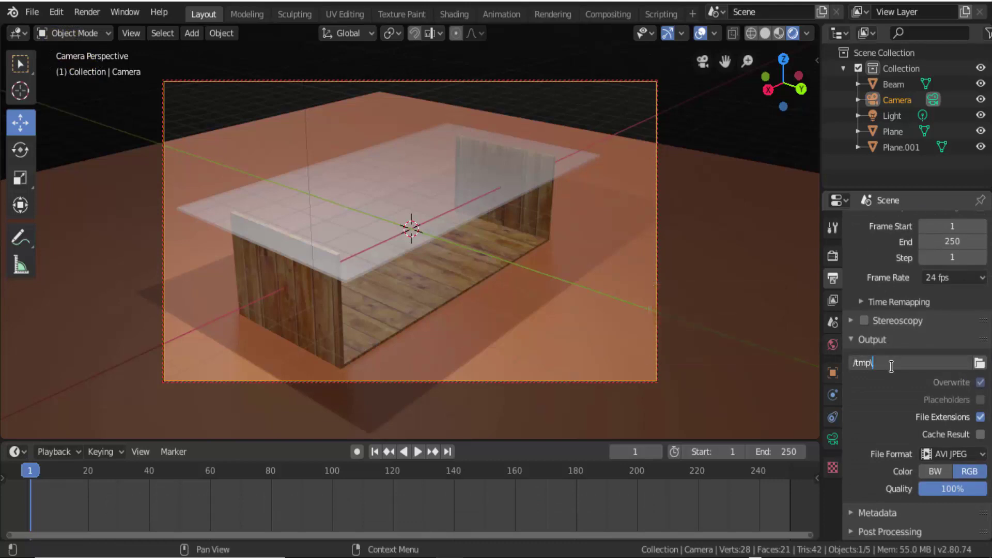
pyautogui.write('mesa de vidro')
pyautogui.press('Return')
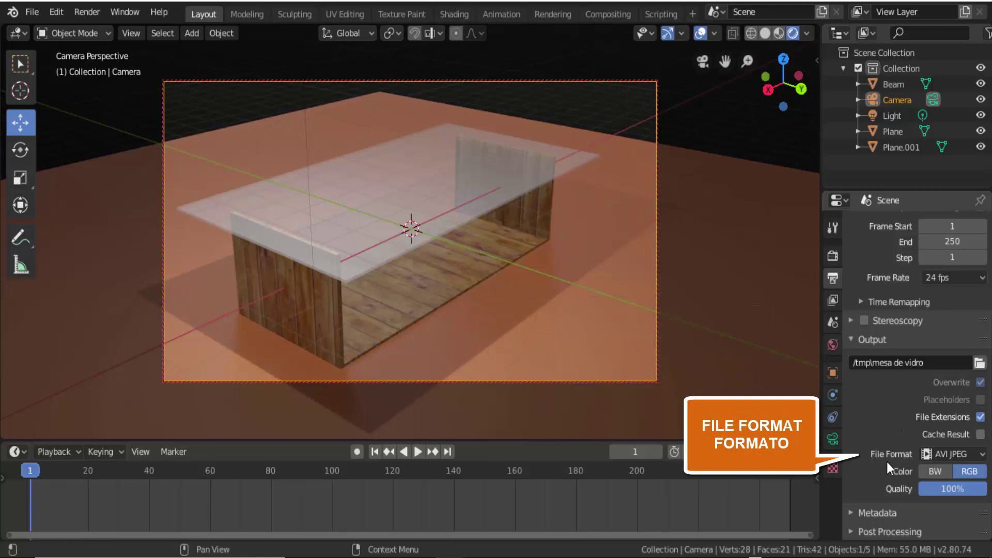
pyautogui.click(948, 454)
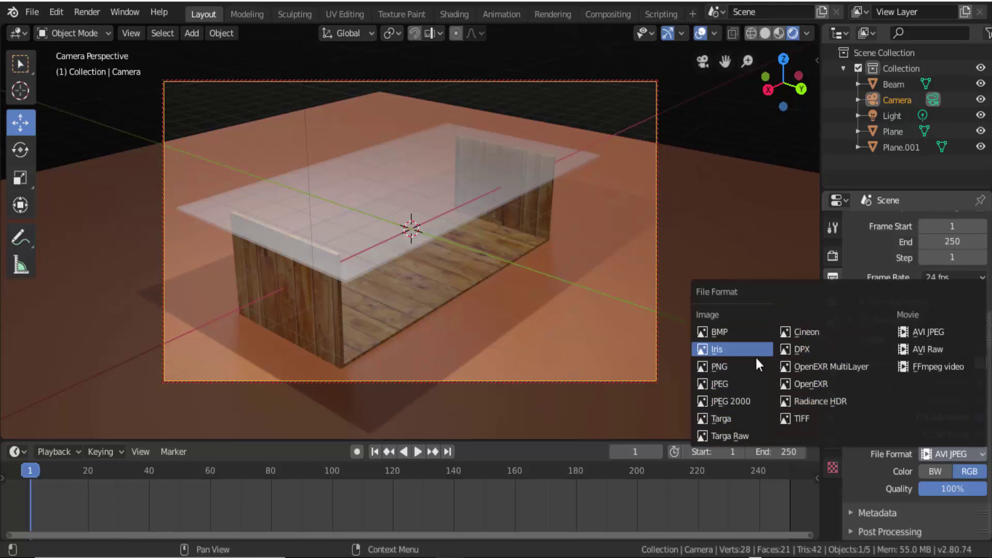
pyautogui.click(928, 333)
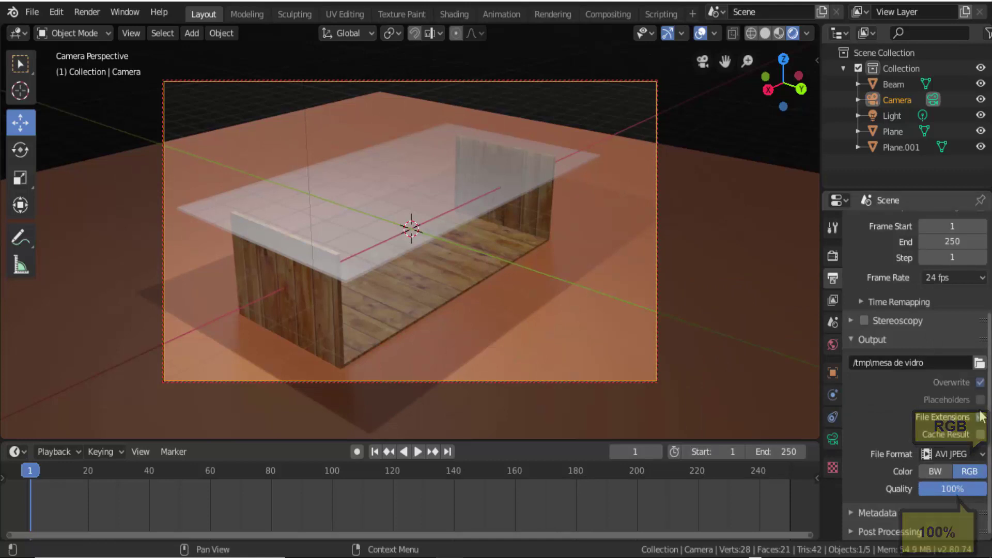
# Step: Insert a LocRotScale keyframe on the camera at frame 1
pyautogui.scroll(2, 982, 336)
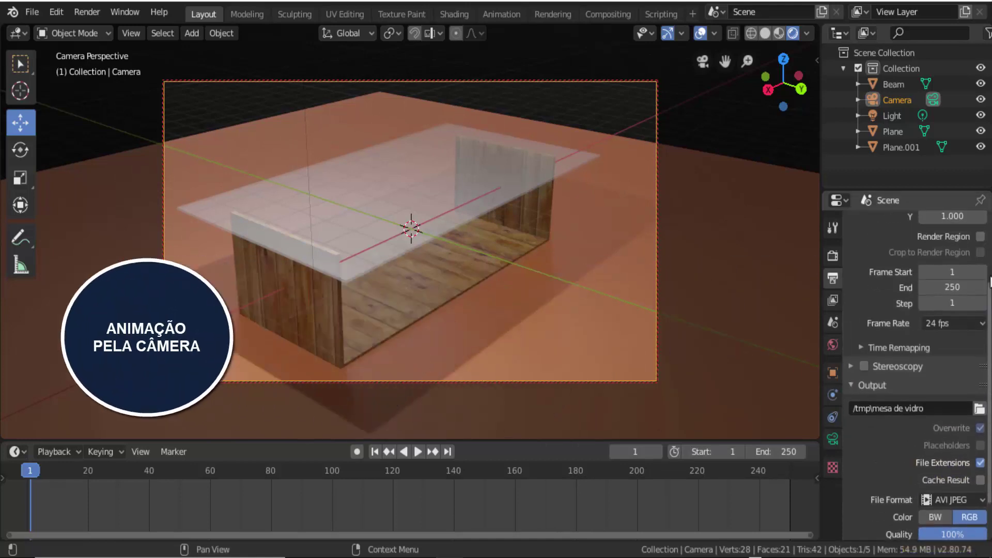
pyautogui.scroll(4, 981, 336)
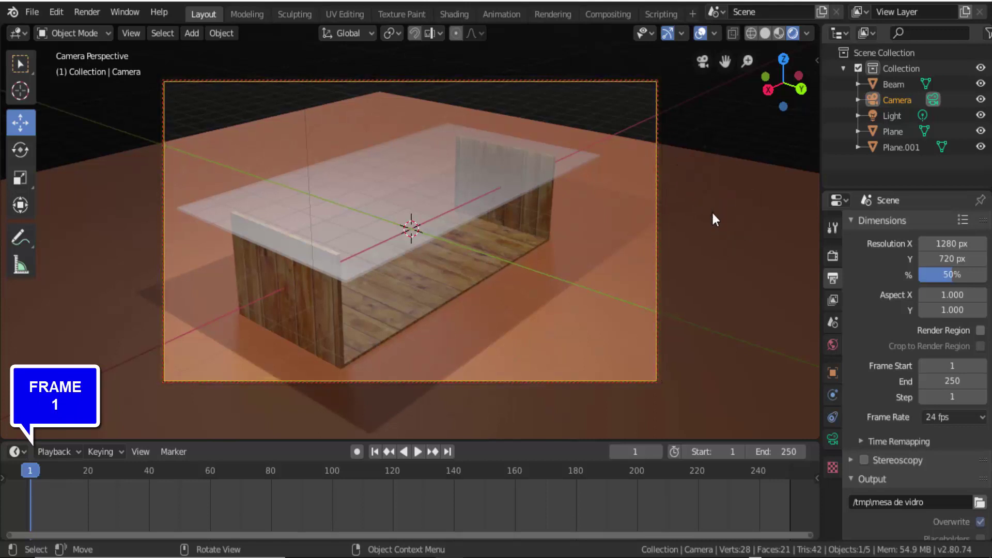
pyautogui.press('i')
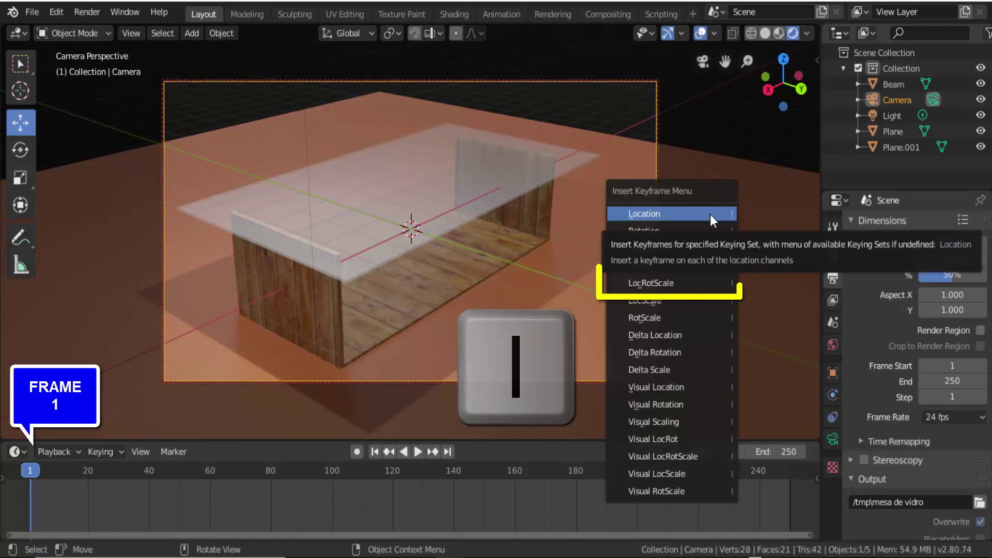
pyautogui.click(668, 284)
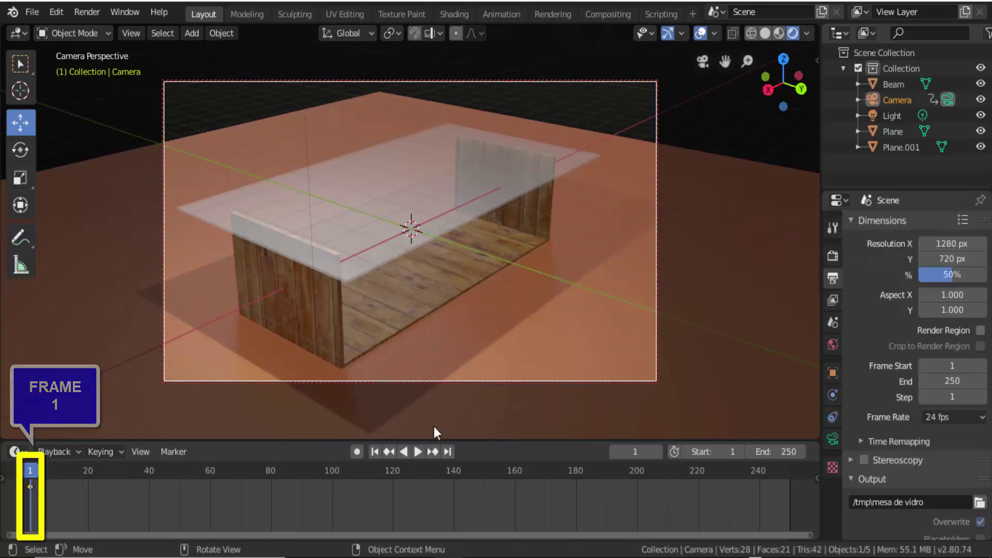
# Step: At frame 100, orbit the camera around the table and key its LocRotScale
pyautogui.click(331, 472)
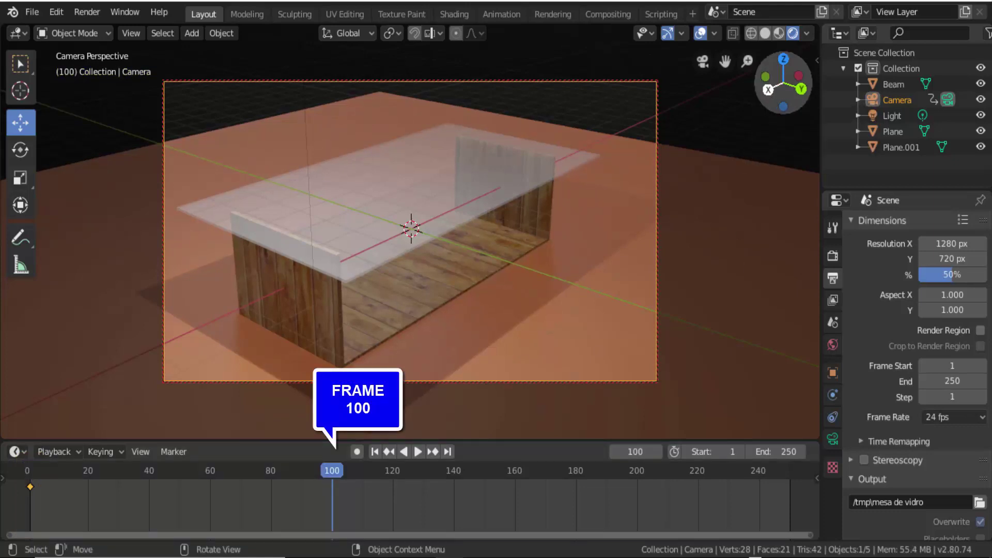
pyautogui.moveTo(783, 82)
pyautogui.mouseDown()
pyautogui.moveTo(759, 89)
pyautogui.moveTo(762, 124)
pyautogui.mouseUp()
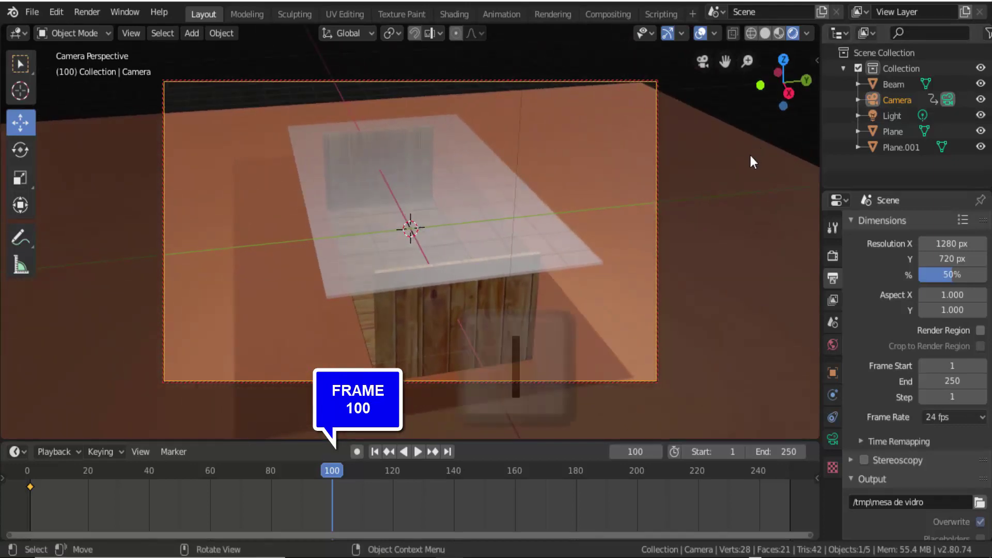
pyautogui.press('i')
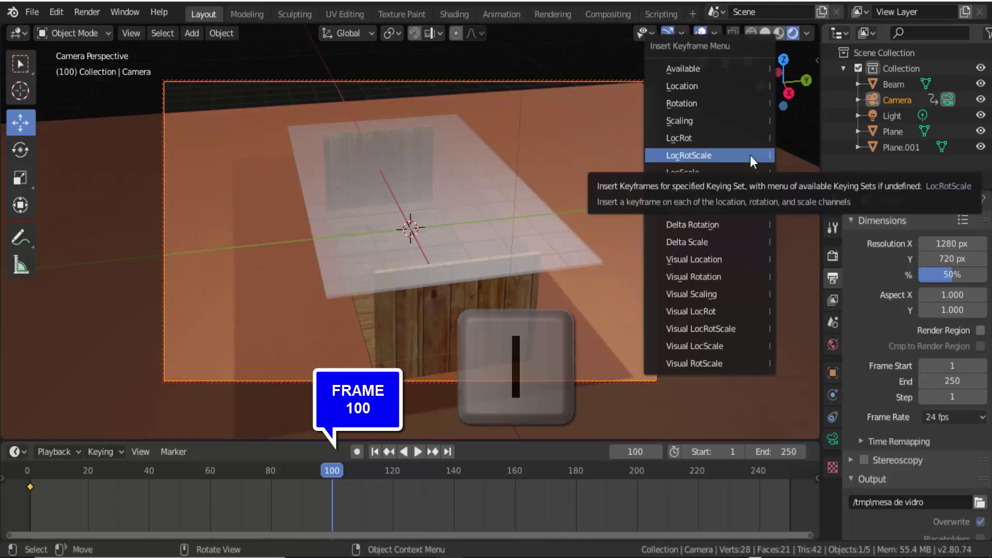
pyautogui.click(708, 160)
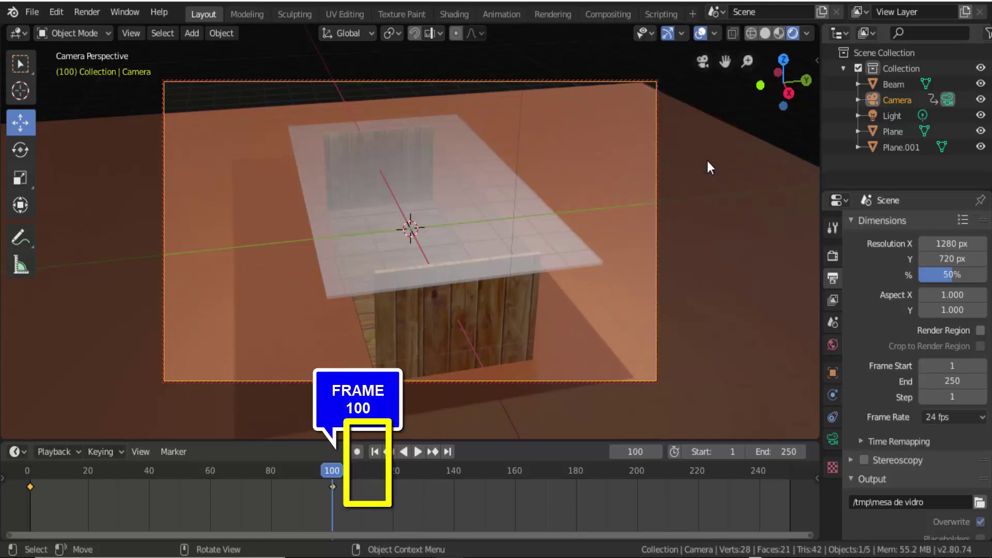
# Step: At frame 249, key the camera looking down from farther back, then return to frame 1
pyautogui.click(788, 473)
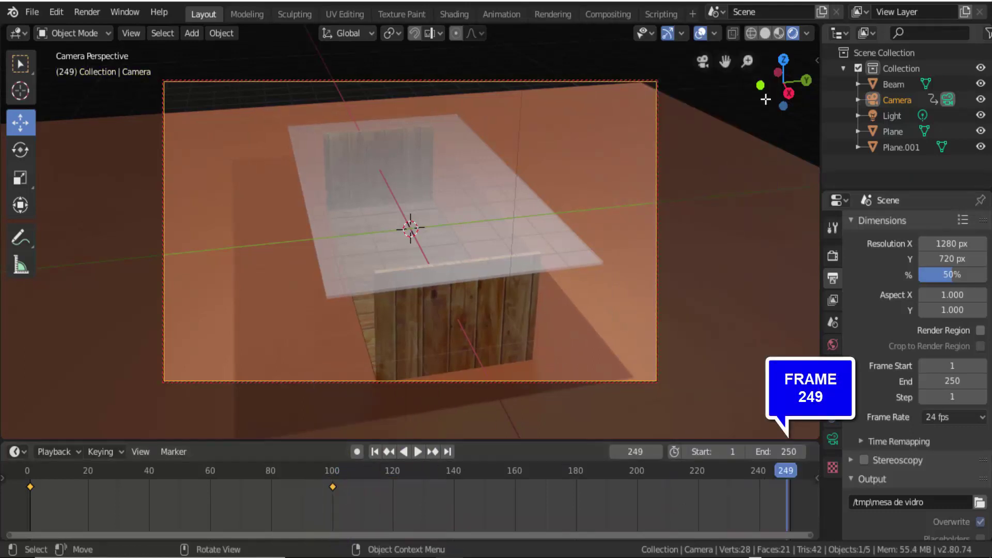
pyautogui.moveTo(769, 97); pyautogui.dragTo(769, 118)
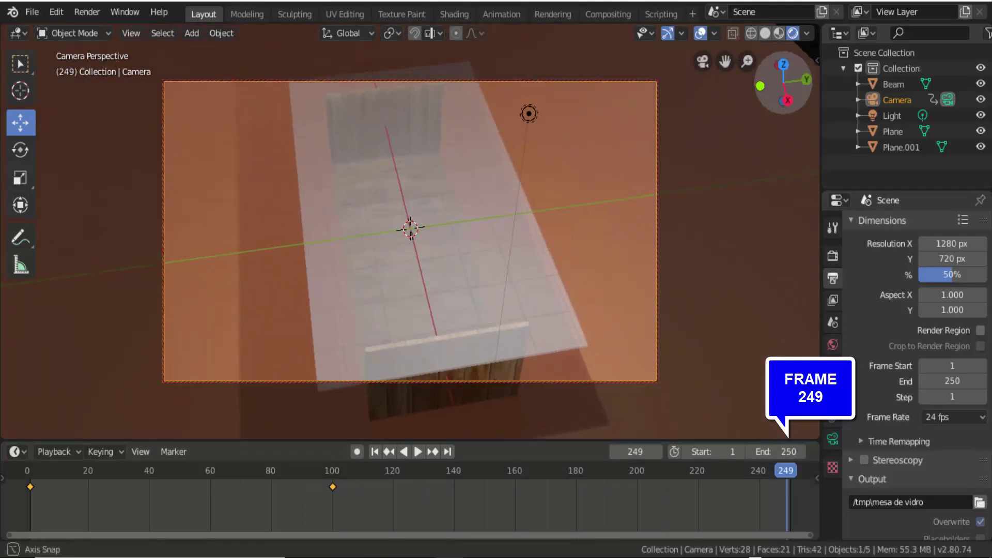
pyautogui.moveTo(747, 61); pyautogui.dragTo(747, 89)
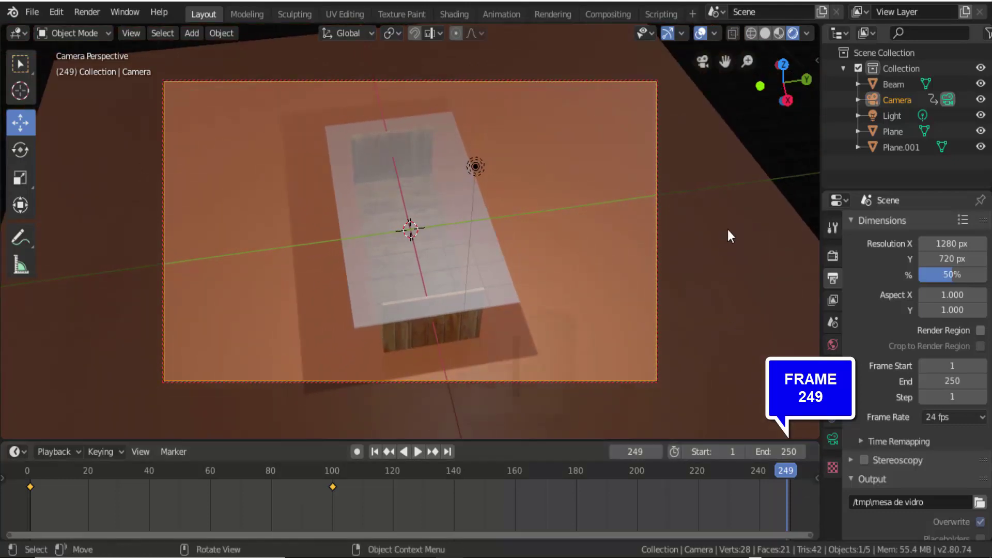
pyautogui.press('i')
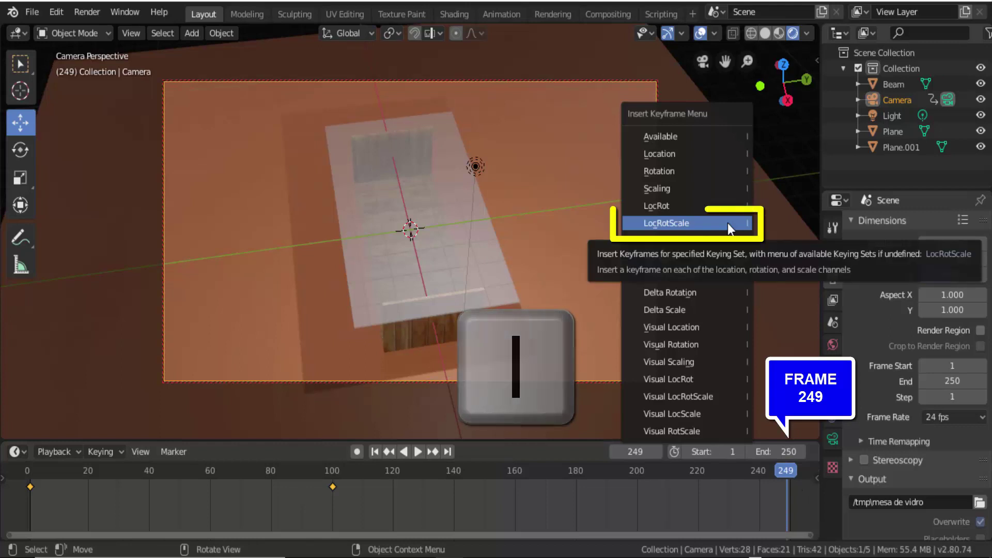
pyautogui.click(720, 222)
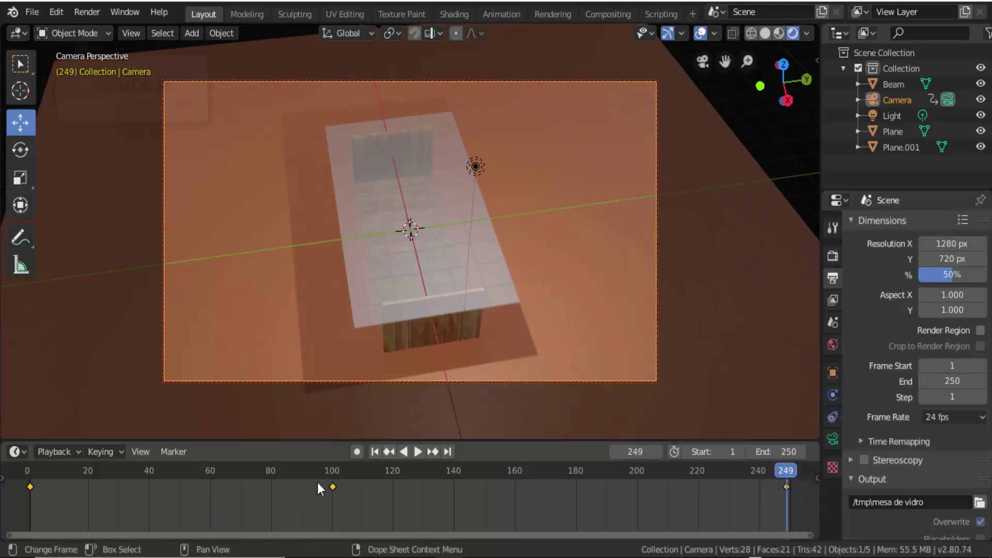
pyautogui.hotkey('shift', 'Left')
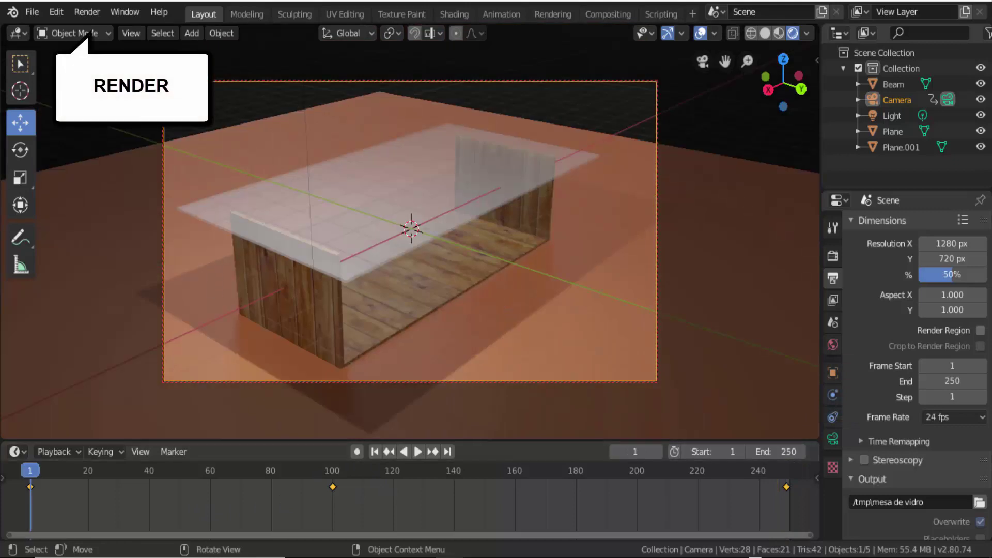
# Step: Render all 250 frames to mesa de vidro0001-0250.avi and close the Render Result window
pyautogui.click(87, 10)
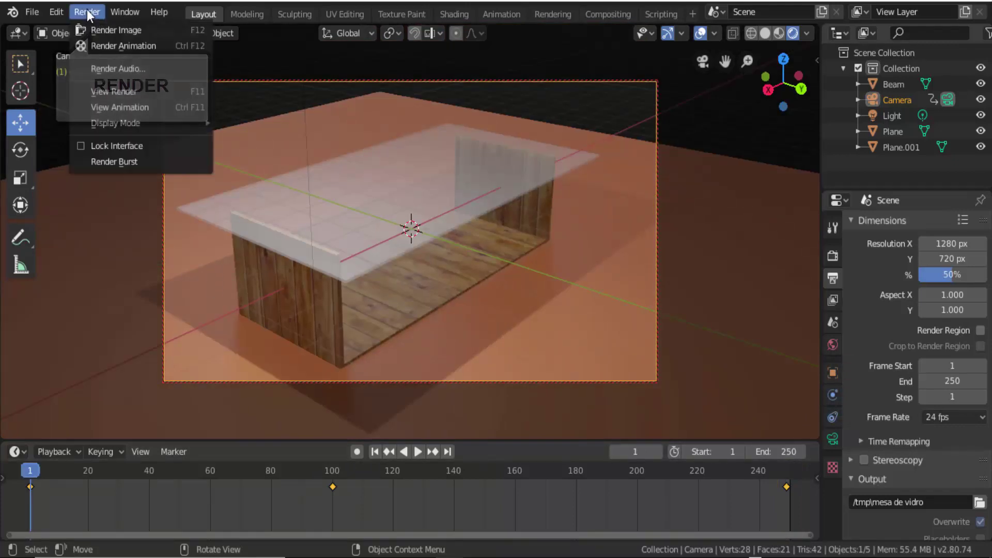
pyautogui.click(156, 48)
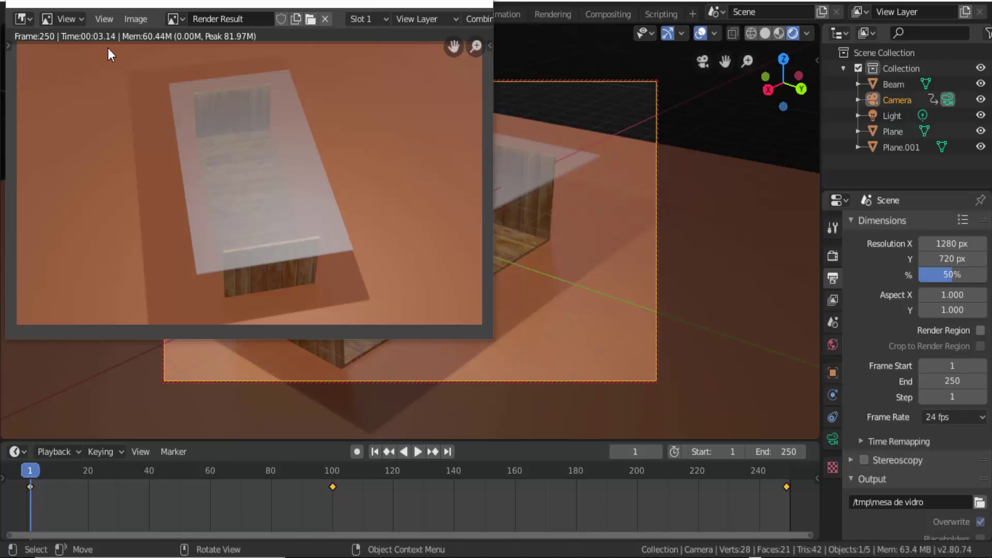
pyautogui.click(479, 3)
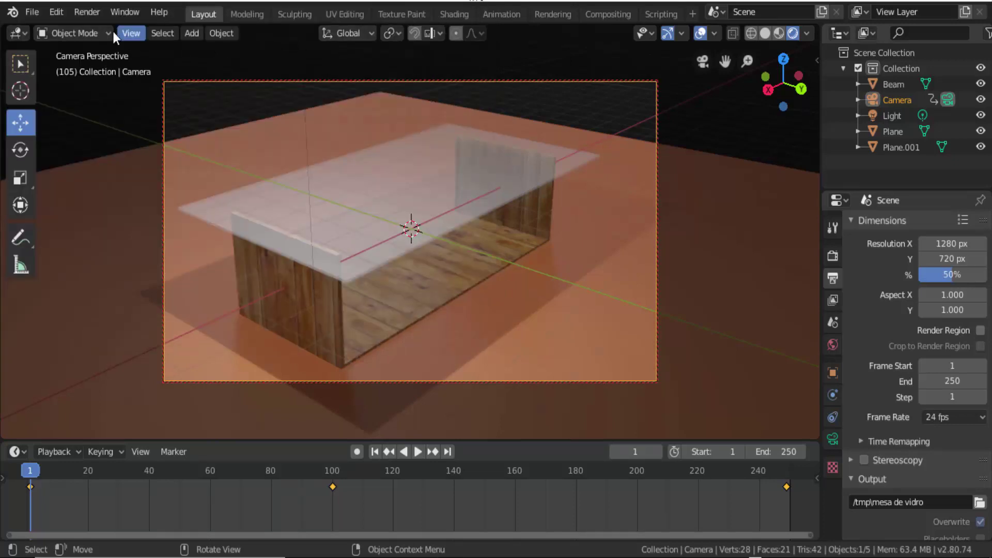
pyautogui.click(92, 14)
pyautogui.click(139, 106)
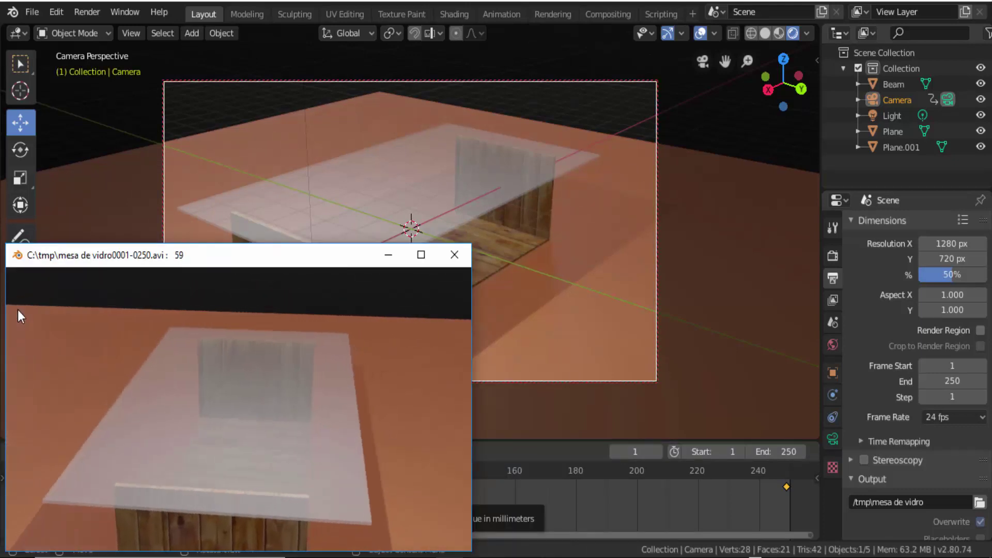
pyautogui.moveTo(255, 258)
pyautogui.mouseDown()
pyautogui.moveTo(342, 227)
pyautogui.moveTo(423, 111)
pyautogui.moveTo(420, 102)
pyautogui.mouseUp()
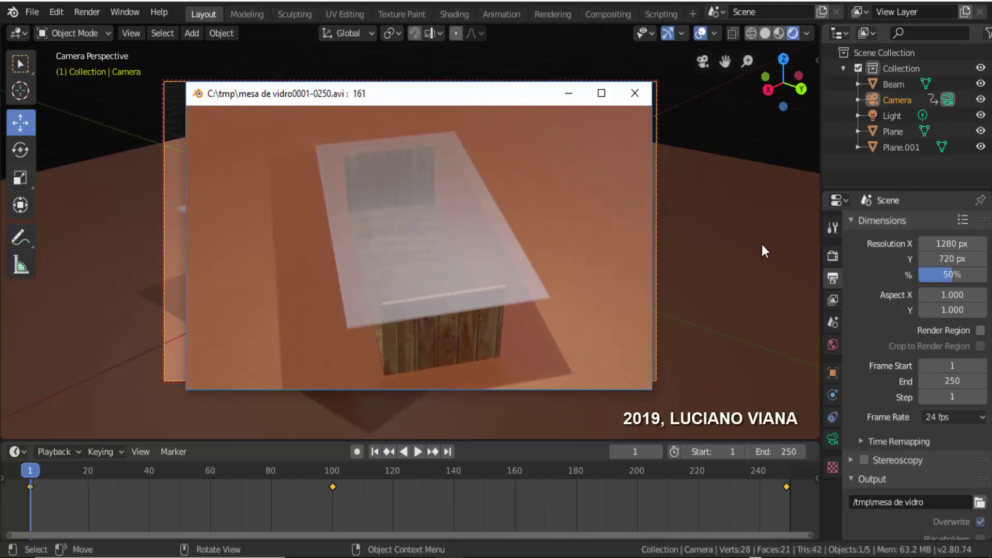
pyautogui.click(634, 93)
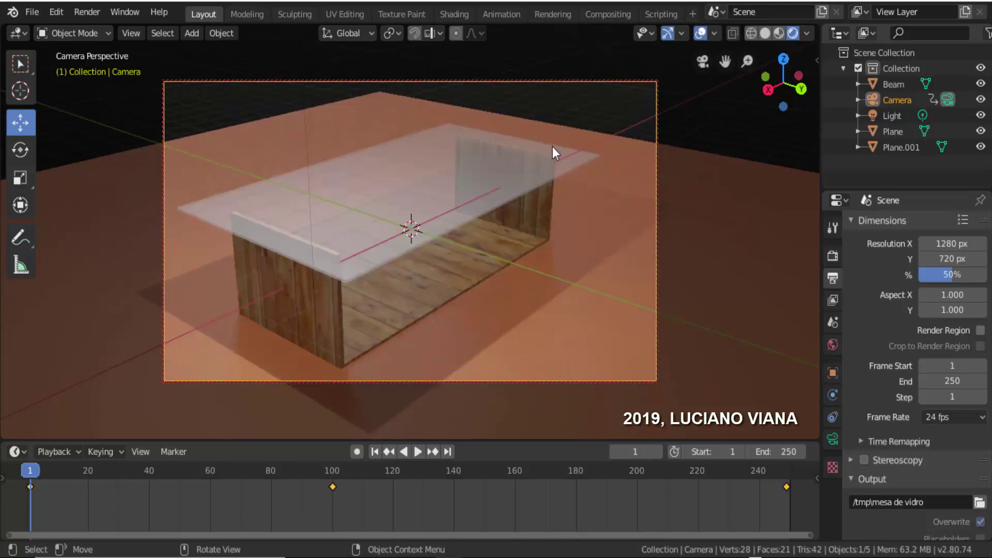